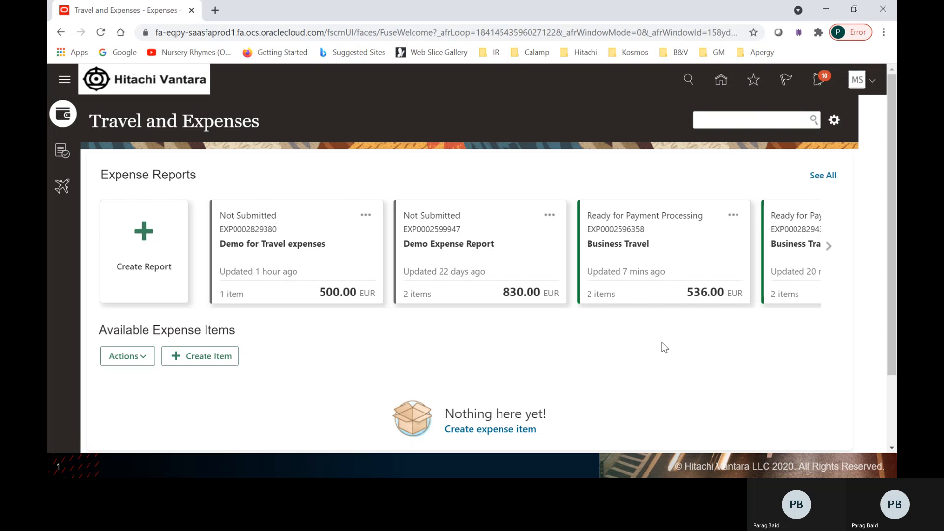
Step: Create an expense report with the purpose "Business Travel" and start its first expense item
click(145, 228)
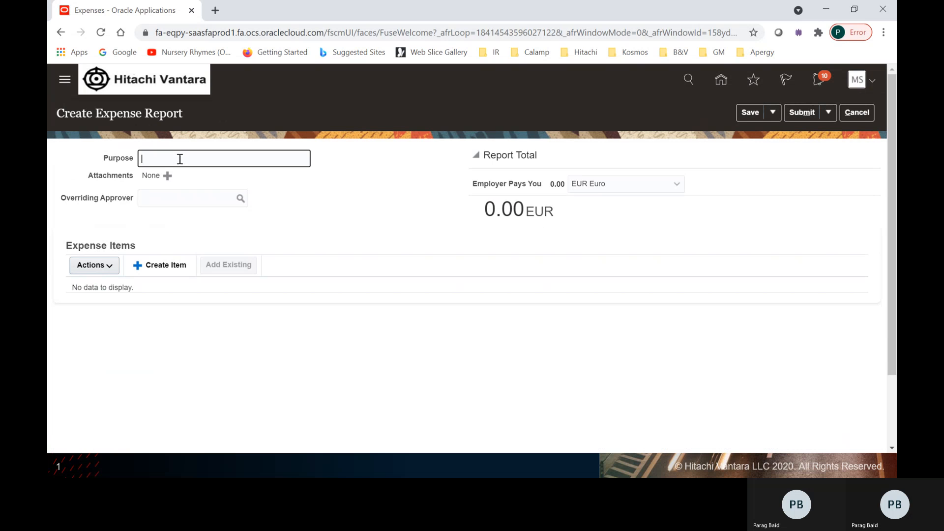
text(Business Travel)
click(155, 267)
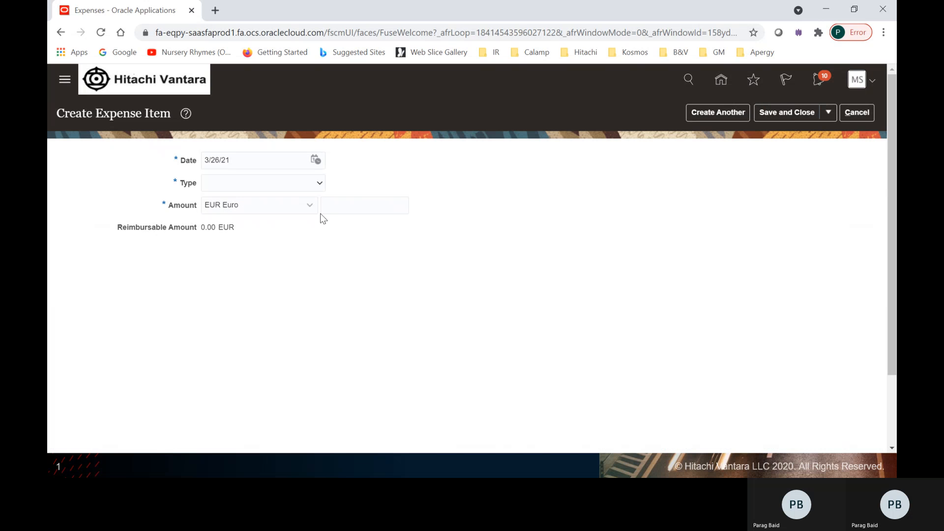
Step: Set the new expense item's type to Travel - Airfare and its amount to 400 EUR
click(320, 183)
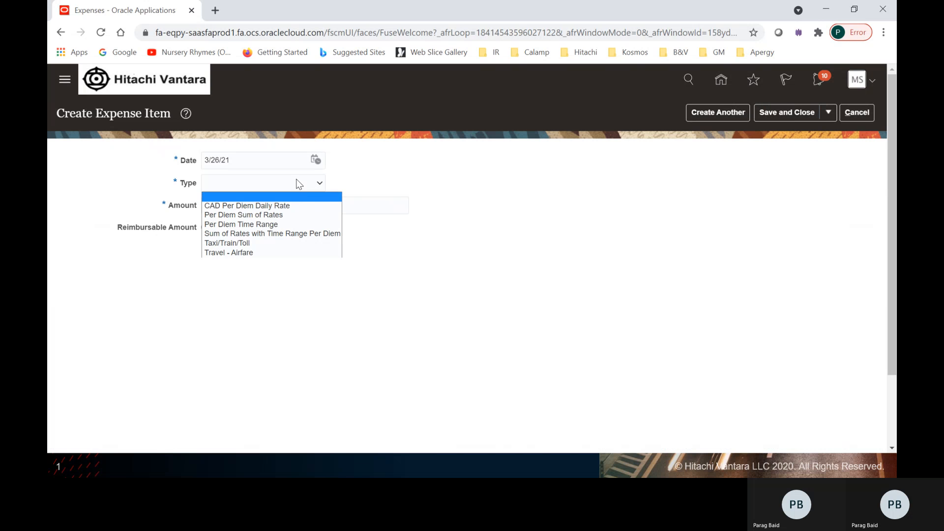
click(266, 258)
click(339, 207)
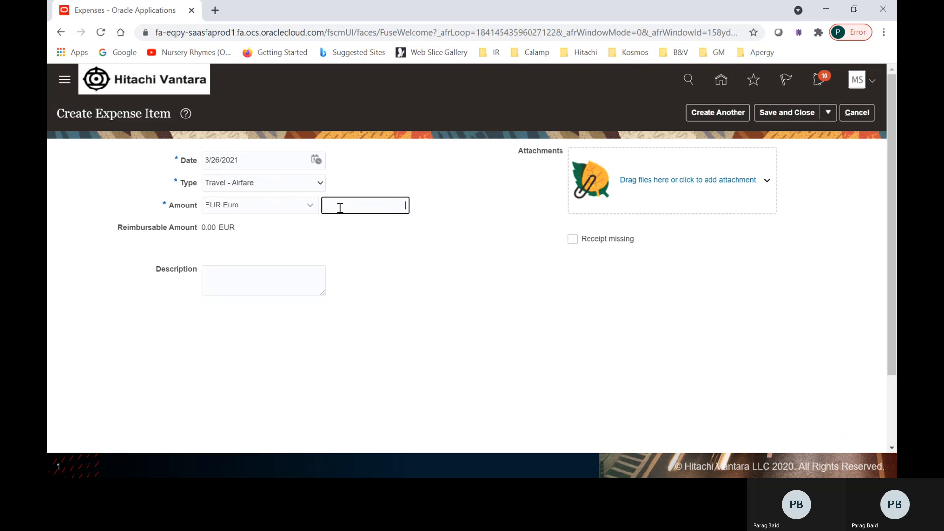
text(400)
key(Tab)
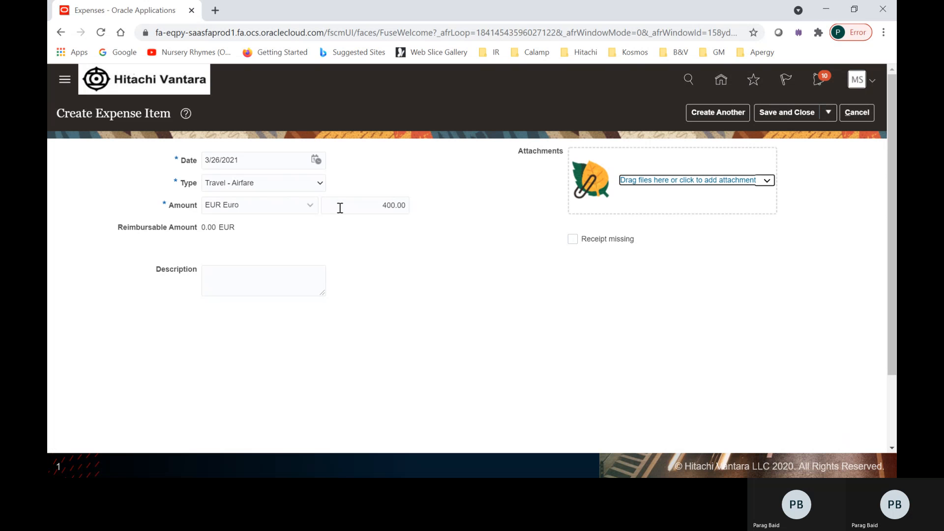
Step: Attach the Boarding Pass image file from the Demo Redpath folder to the airfare item
click(767, 181)
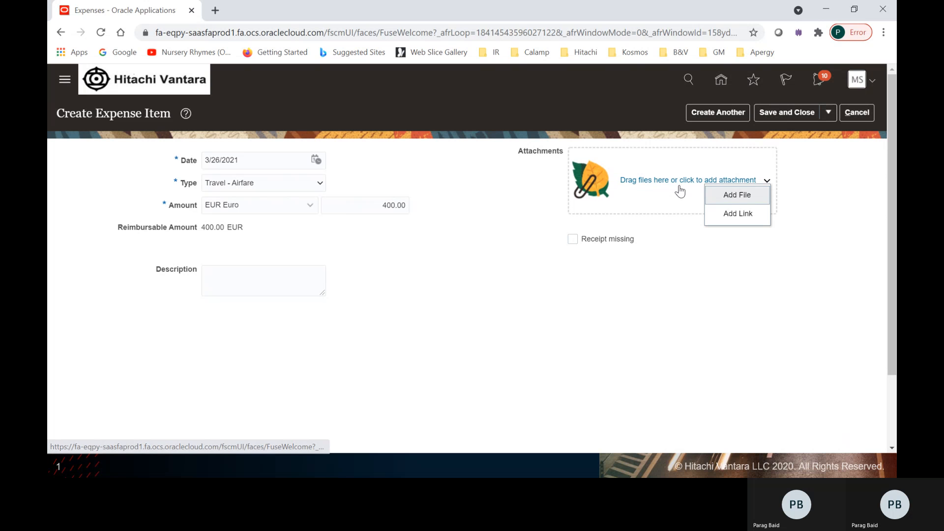
click(738, 197)
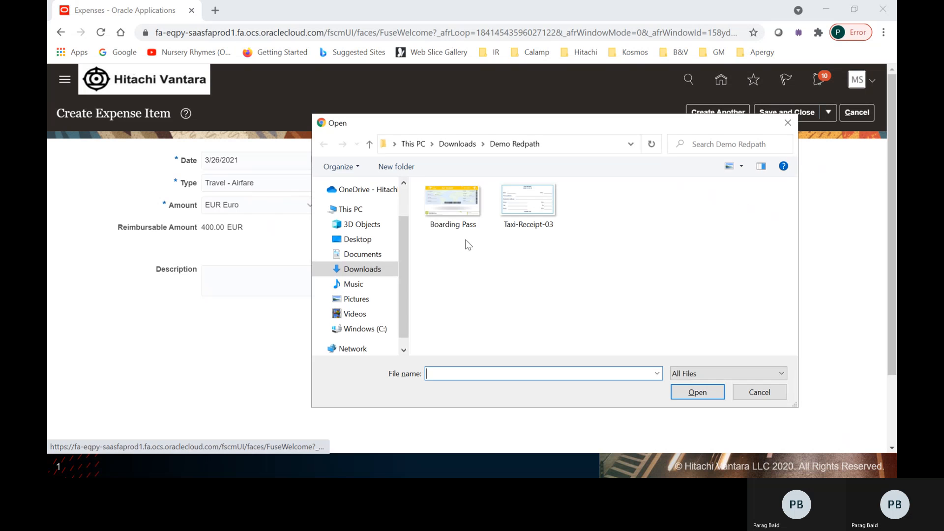
click(467, 205)
double_click(467, 205)
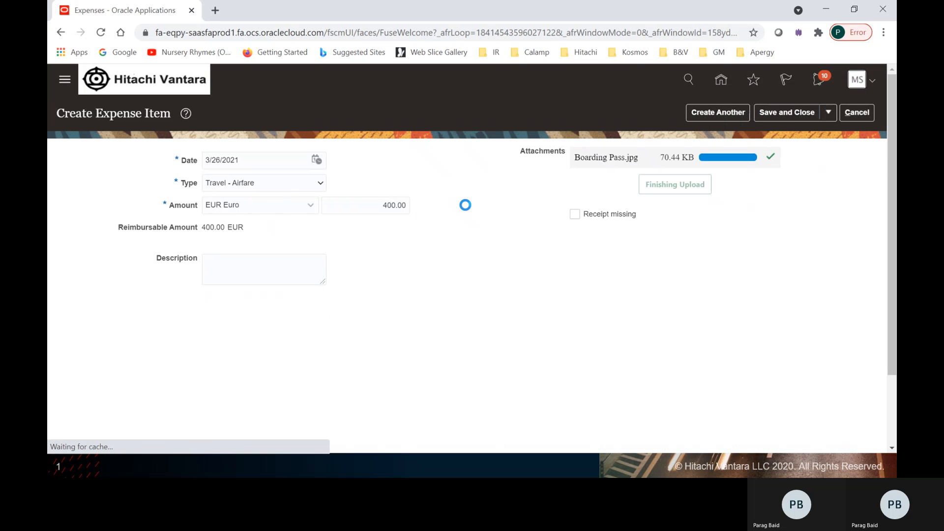
Step: Describe the airfare item as "Airfare to and fro", then save and close it
click(229, 316)
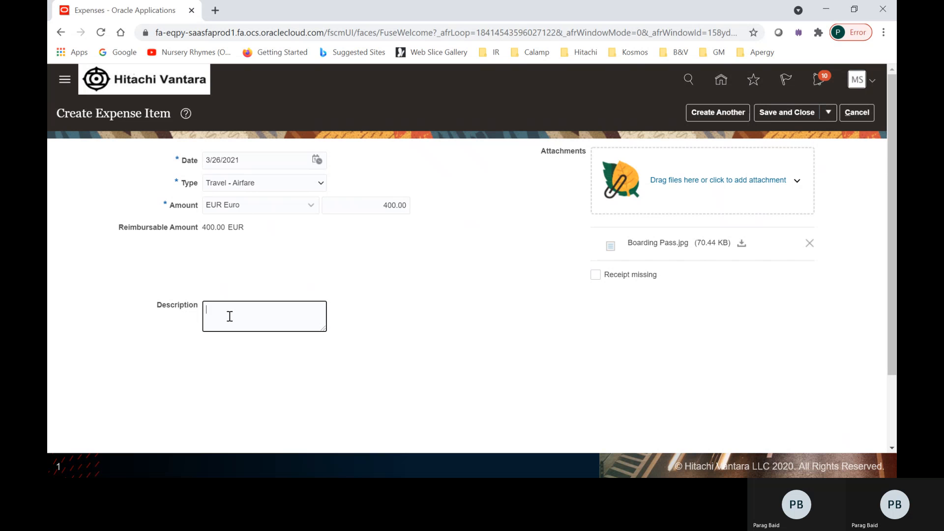
text(Airefare of the)
key(BackSpace)
key(BackSpace)
key(BackSpace)
key(BackSpace)
key(BackSpace)
key(BackSpace)
key(BackSpace)
key(BackSpace)
text(to and fro)
click(777, 114)
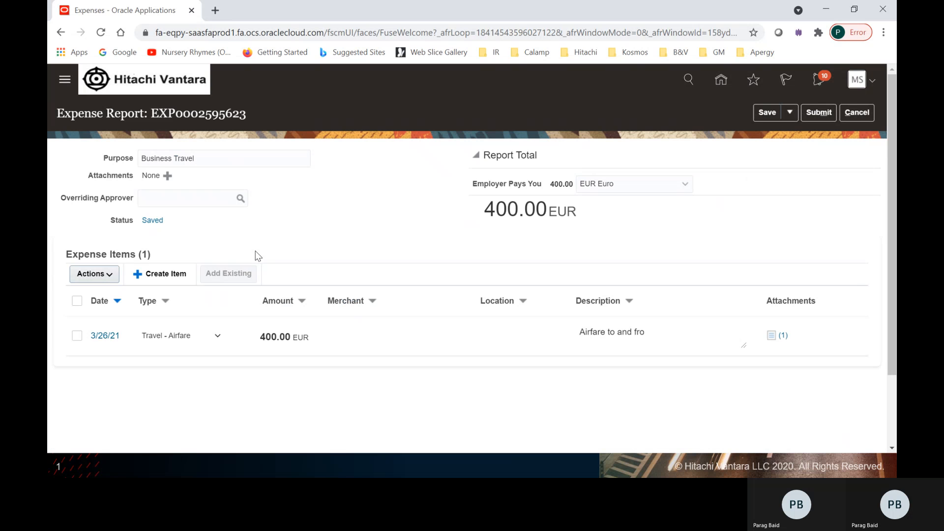
Step: Add a second expense item of type Per Diem Sum of Rates to the report
click(157, 275)
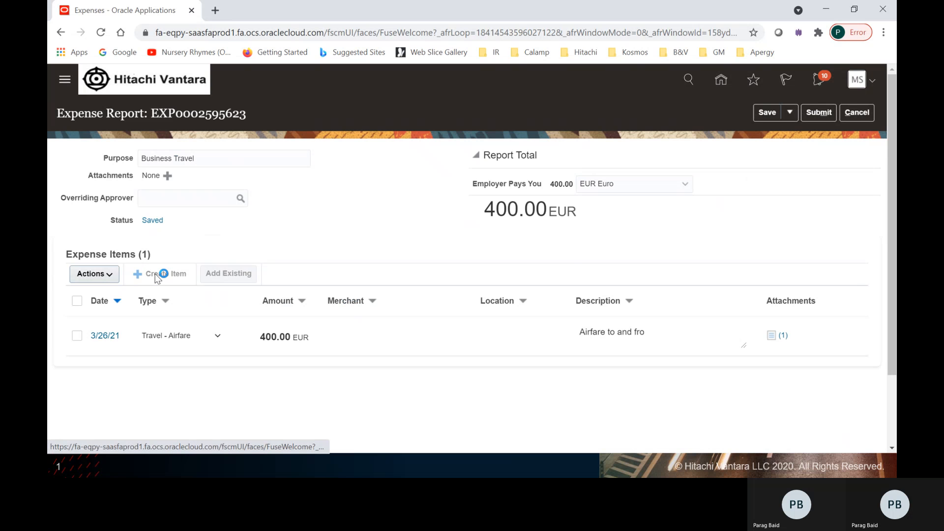
click(287, 188)
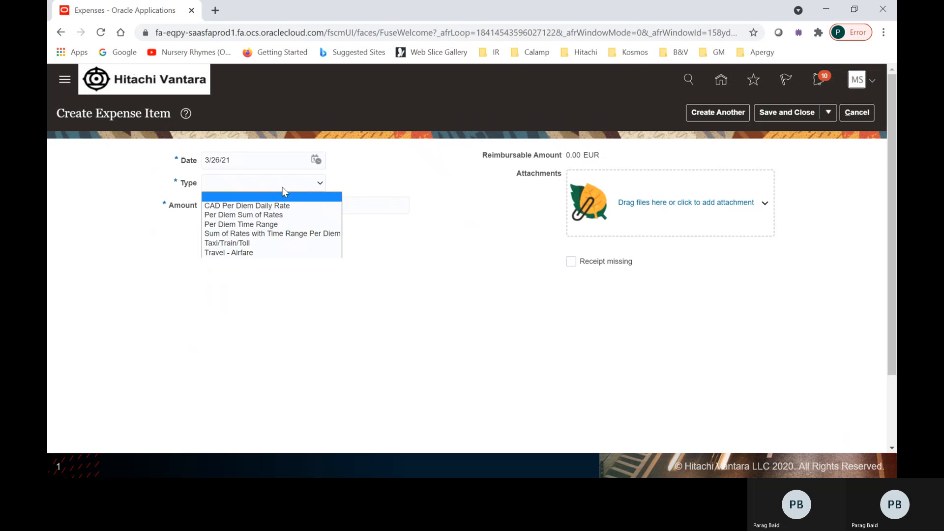
click(273, 215)
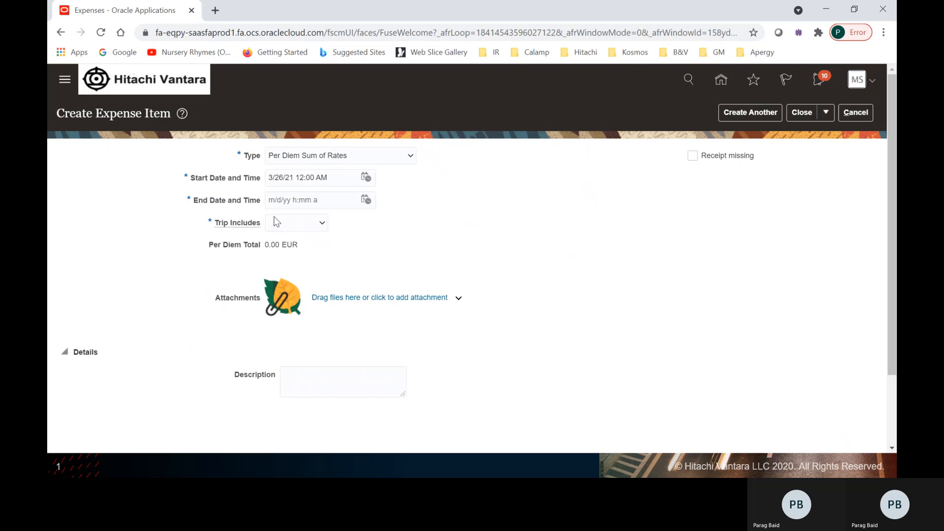
Step: Set the per diem item's start date and time to 3/25/21 7:00 AM
click(366, 178)
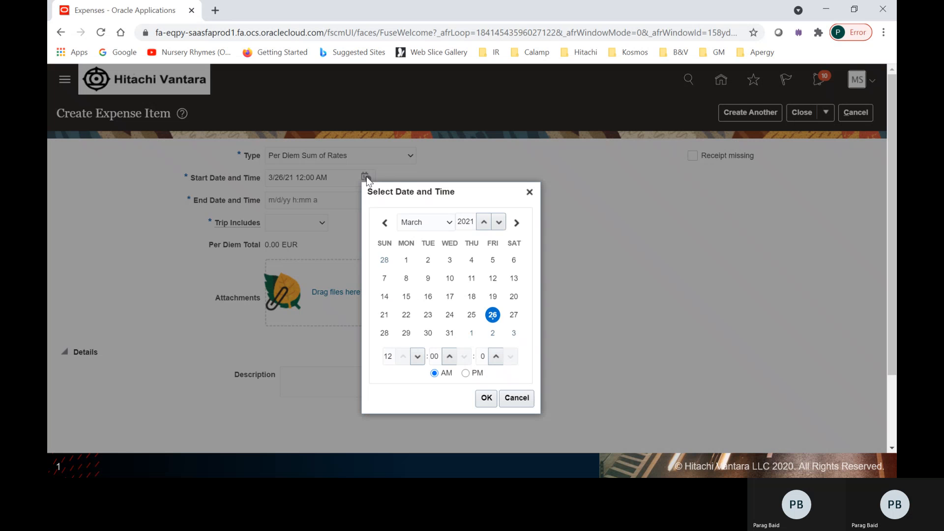
click(472, 318)
click(388, 356)
text(7)
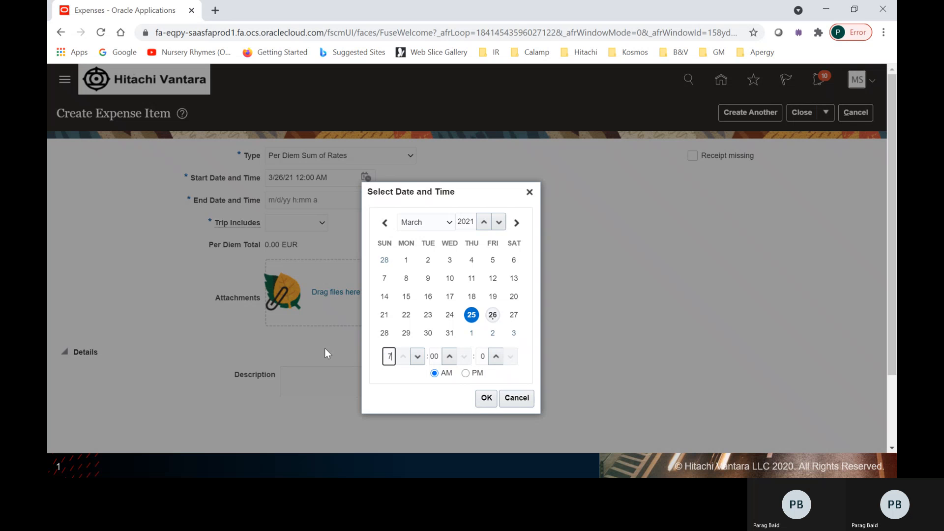
key(Tab)
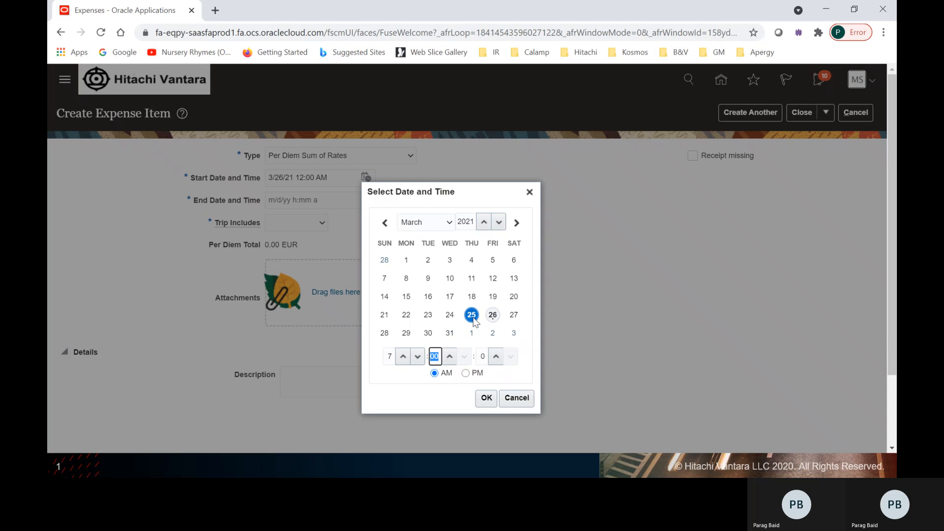
click(488, 399)
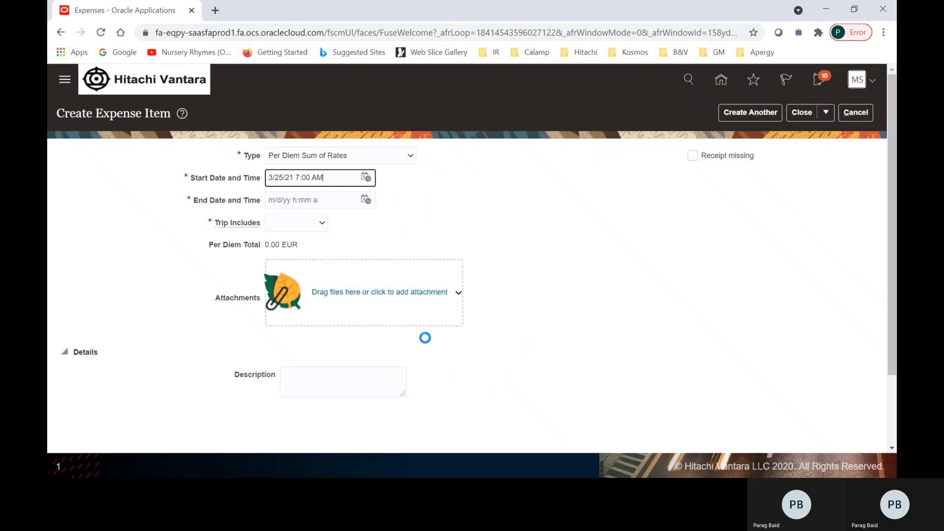
Step: Set the per diem item's end date and time to 3/26/21 8:00 AM
click(366, 200)
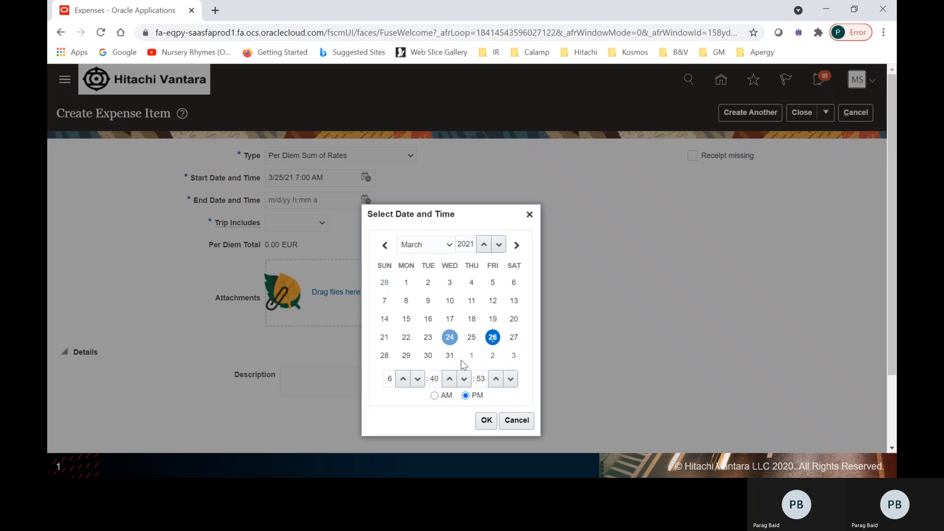
click(493, 337)
double_click(389, 379)
text(8)
key(Tab)
text(00)
key(Tab)
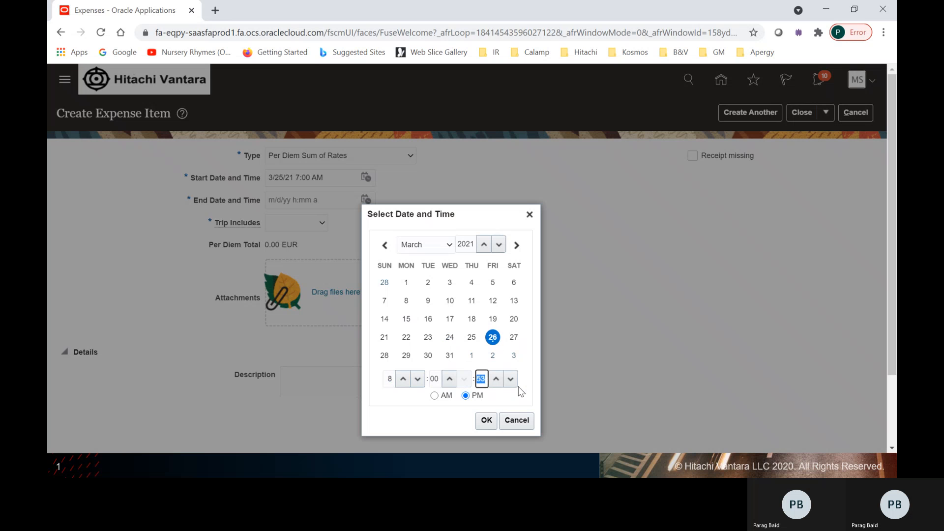
key(Tab)
key(Tab)
click(435, 396)
click(486, 421)
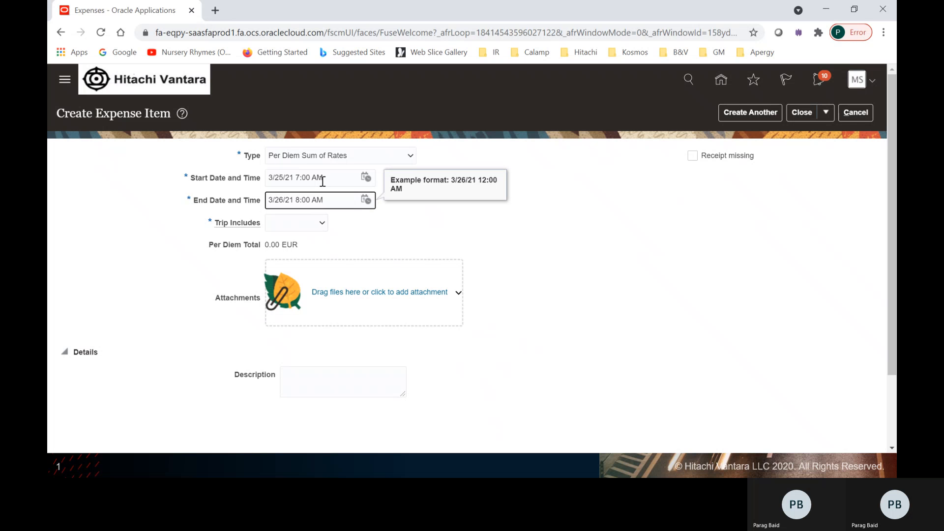
Step: Set the trip to include no deductions and calculate the per diem total
click(310, 225)
click(297, 256)
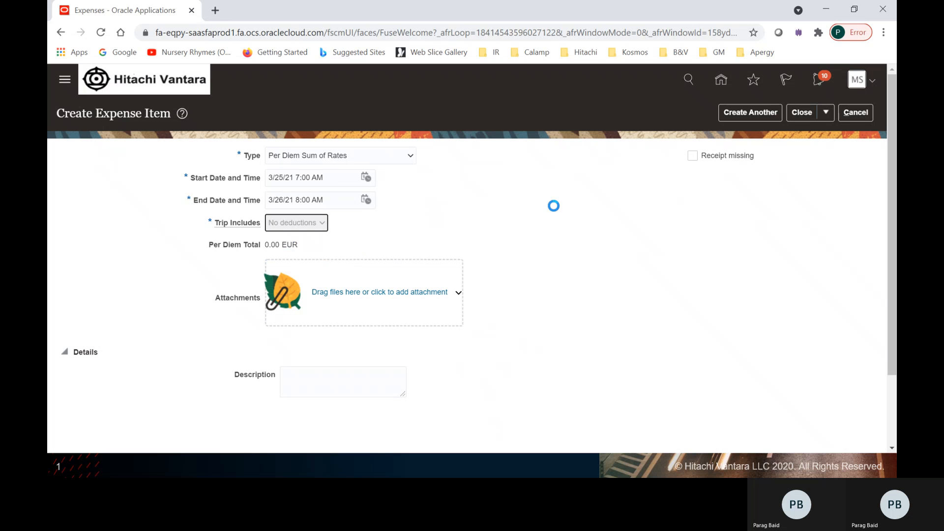
click(674, 112)
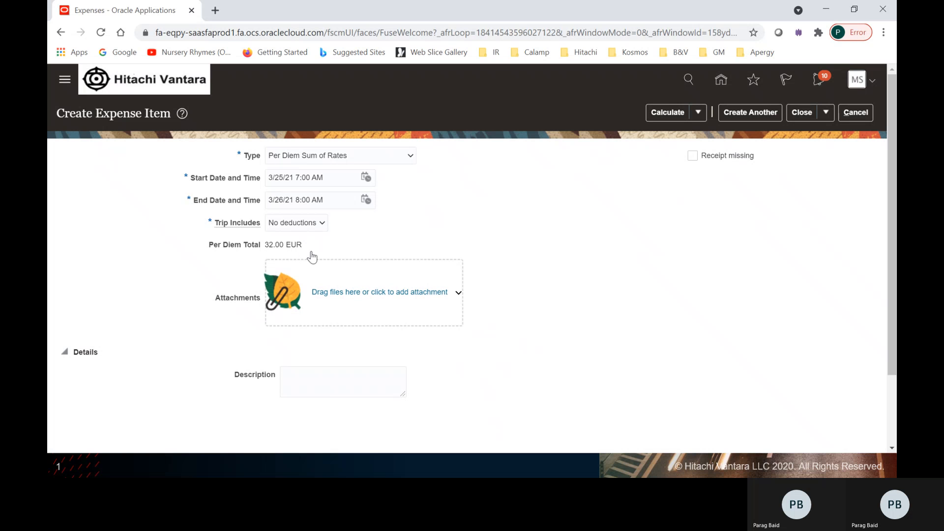
Step: Change the trip to include Deductions, accept losing the existing per diem details, and open the daily trip details
click(317, 225)
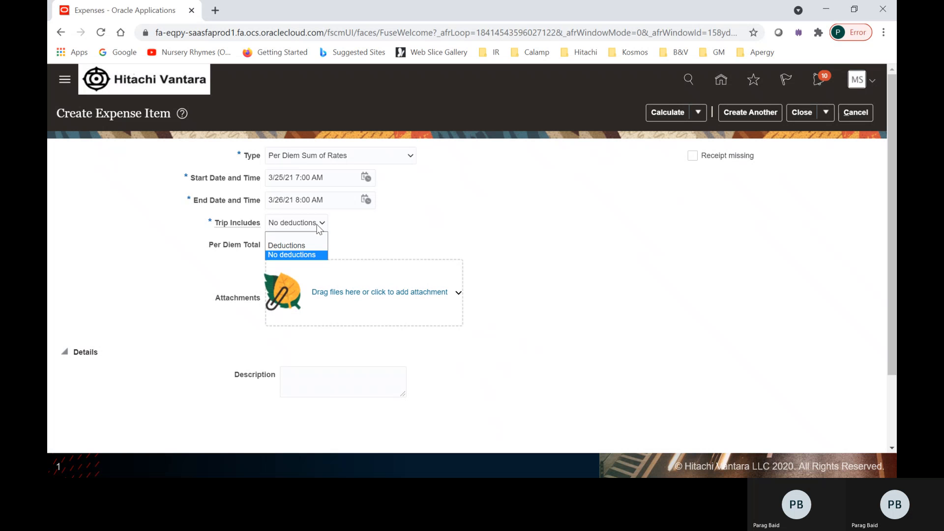
click(303, 247)
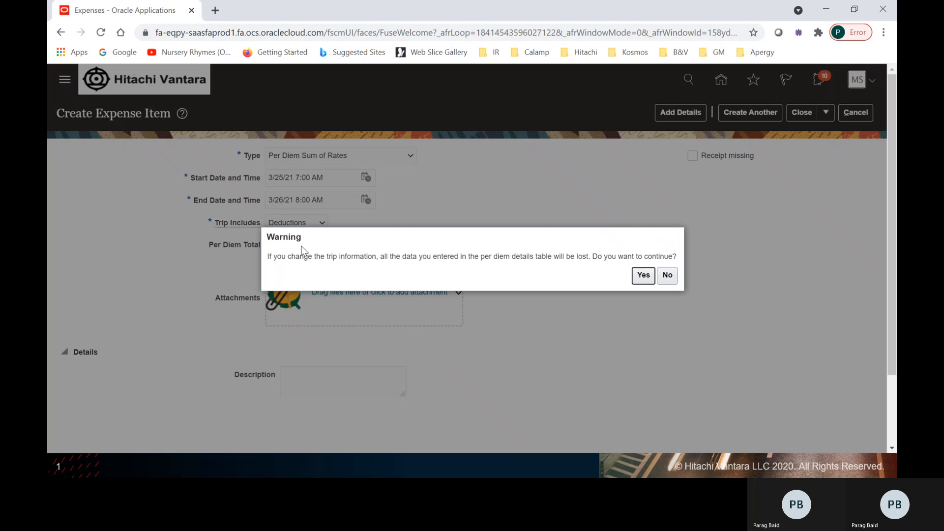
click(643, 277)
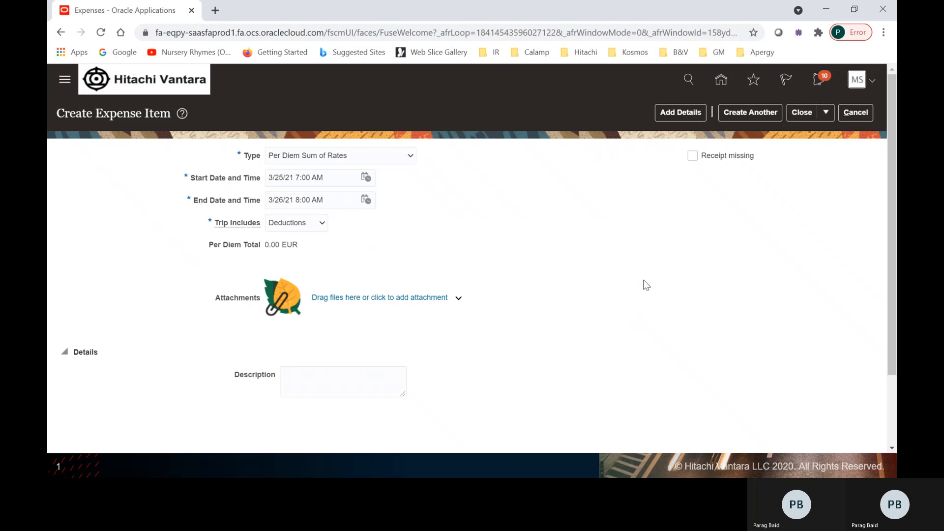
click(682, 111)
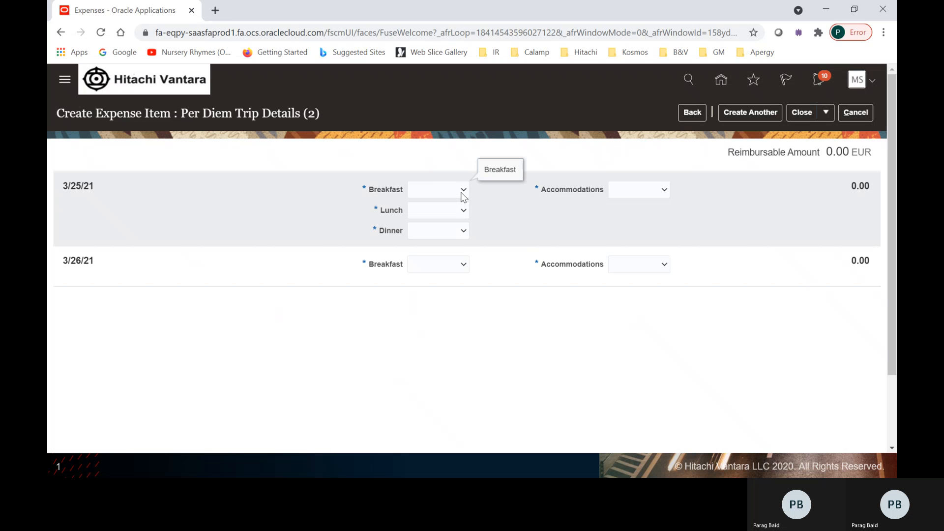
Step: Set breakfast to Free on both trip days, and lunch and dinner on 3/25/21 to Include in rate
click(463, 190)
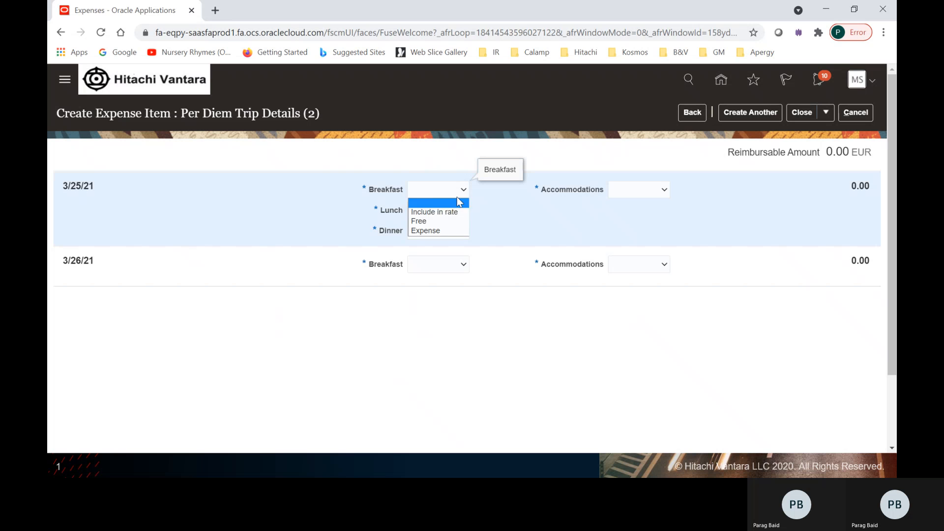
click(443, 218)
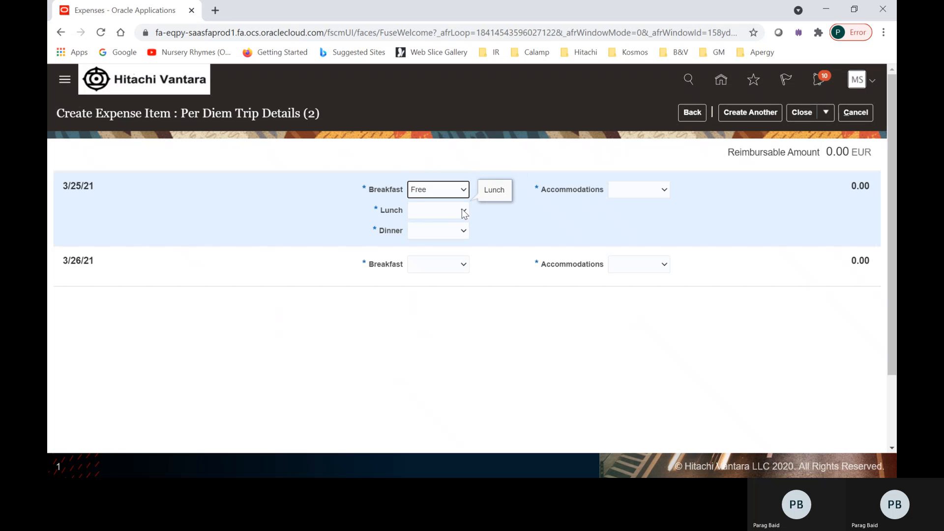
click(463, 265)
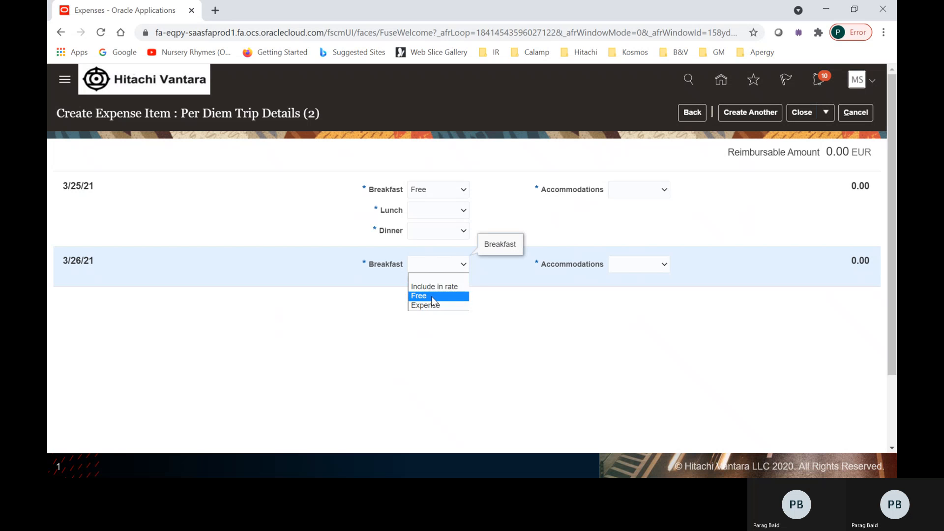
click(431, 296)
click(463, 210)
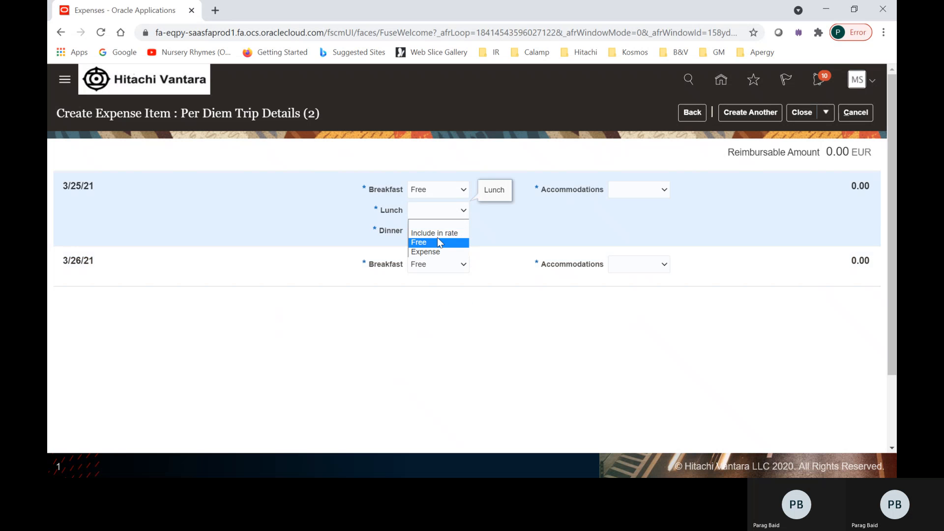
click(438, 237)
click(455, 230)
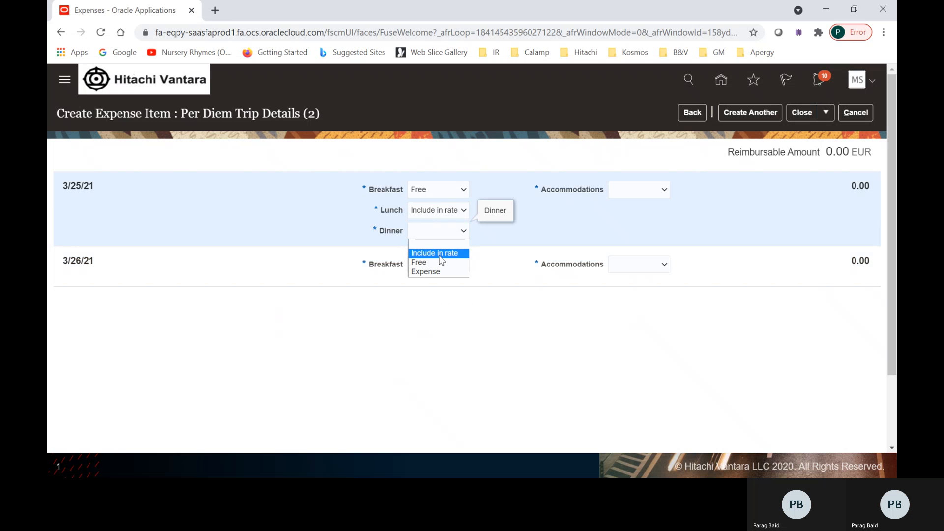
click(437, 252)
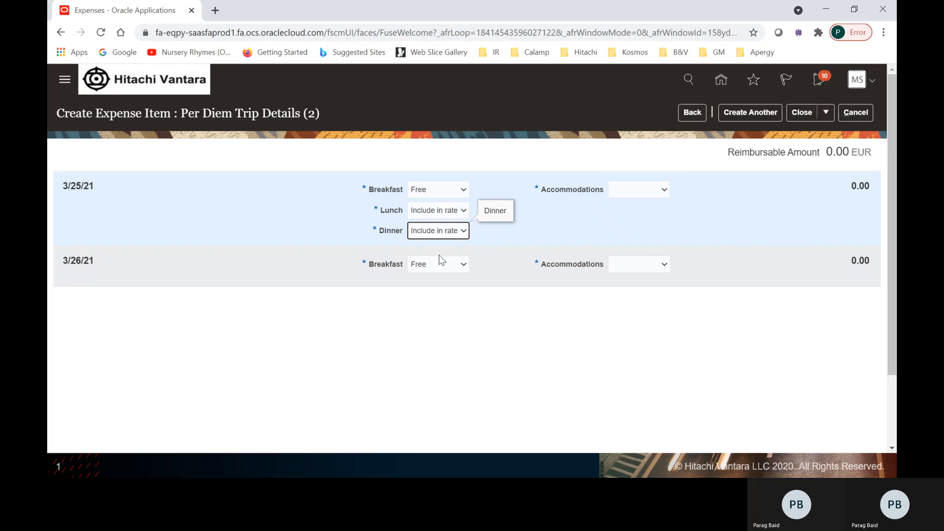
Step: Set accommodations to Expense for both 3/25/21 and 3/26/21
click(633, 193)
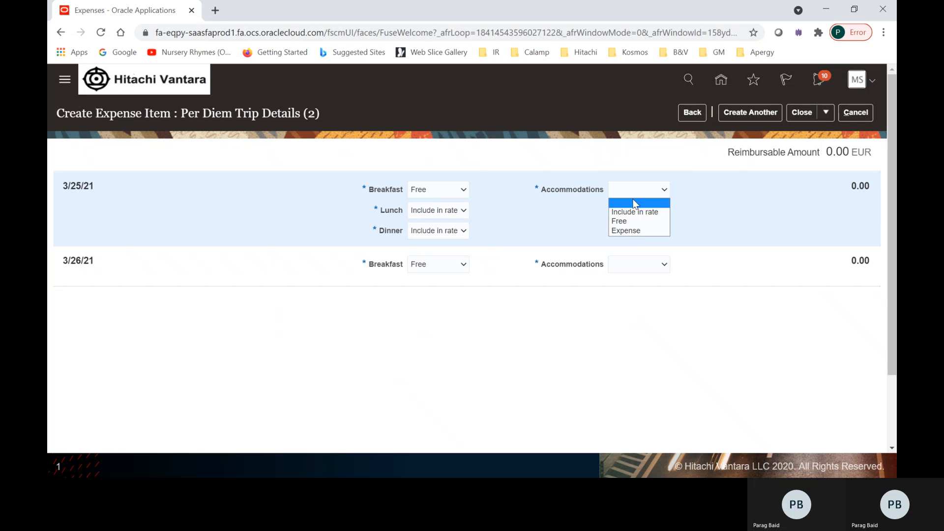
click(631, 232)
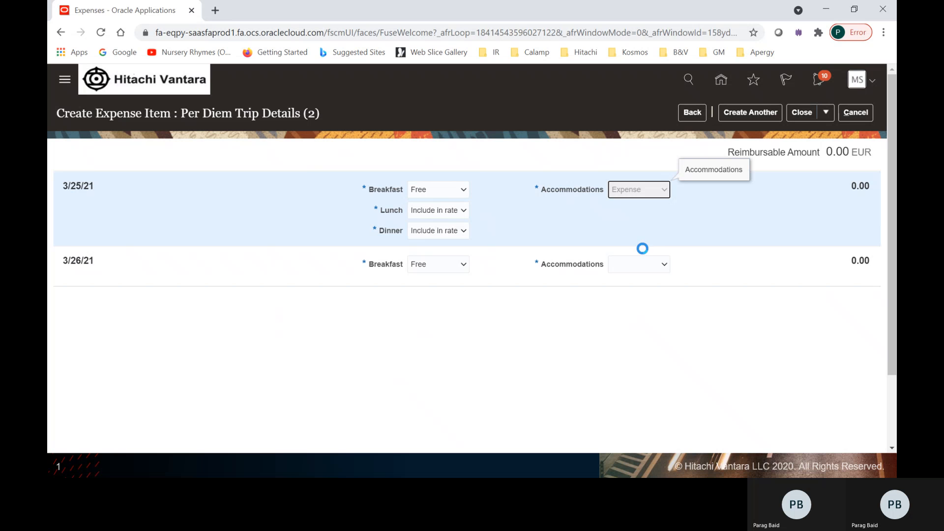
click(644, 264)
click(632, 307)
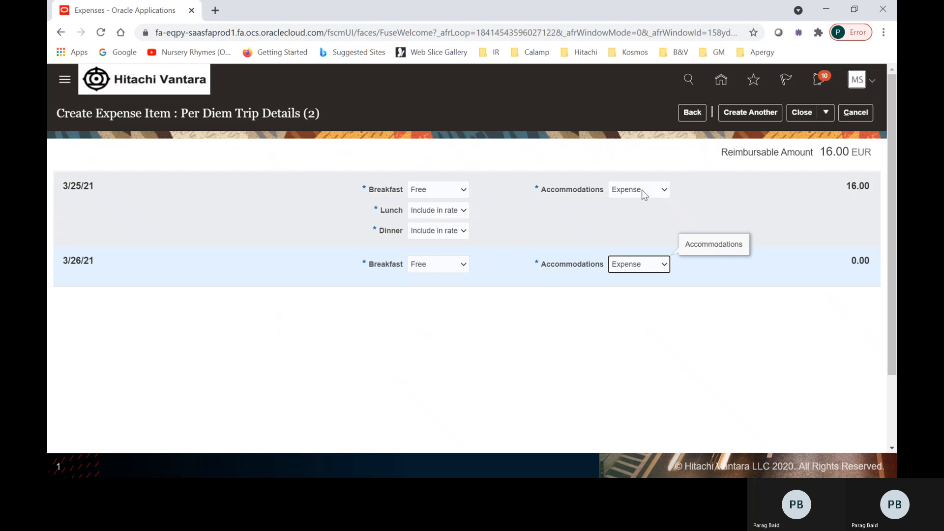
Step: Set the accommodations for 3/25/21 to Free and save the per diem trip details
click(642, 191)
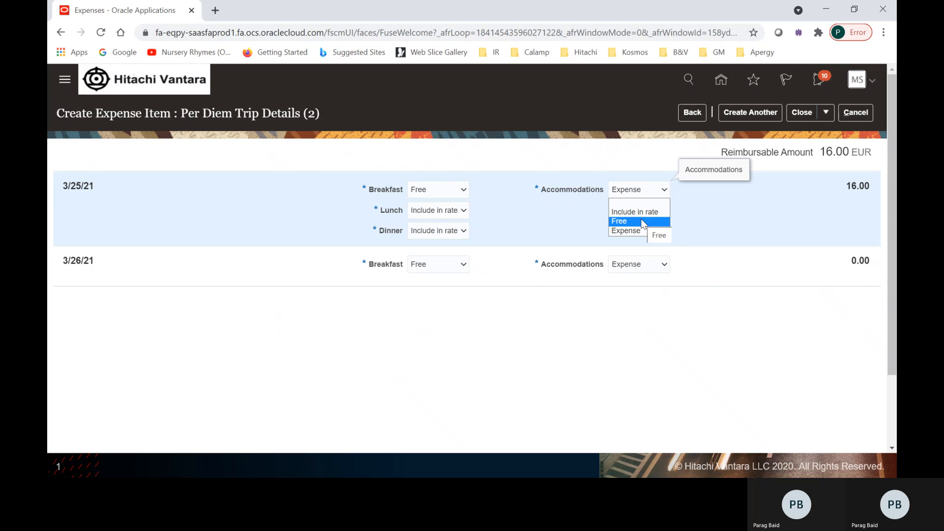
click(639, 222)
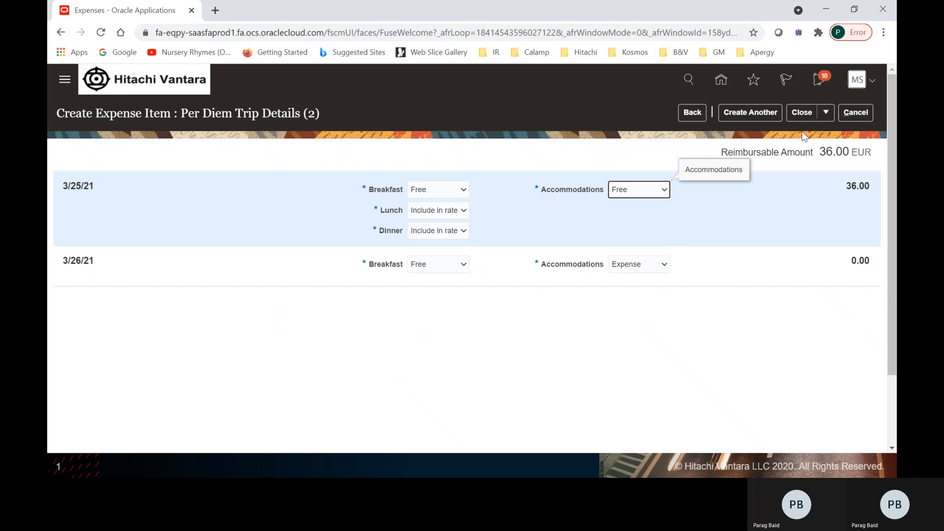
click(826, 114)
click(813, 141)
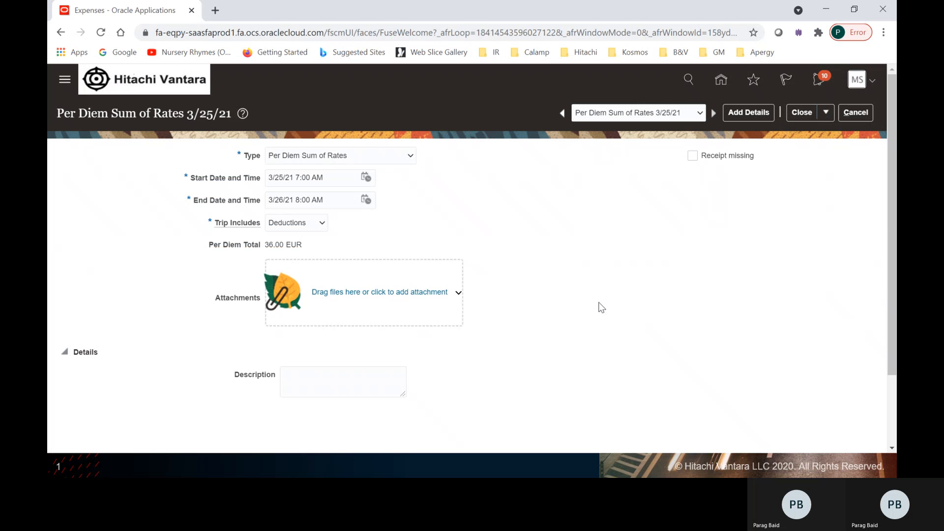
Step: Mark the per diem item as receipt missing and describe it as "Receipt not required as this is Per diem"
click(693, 164)
click(326, 385)
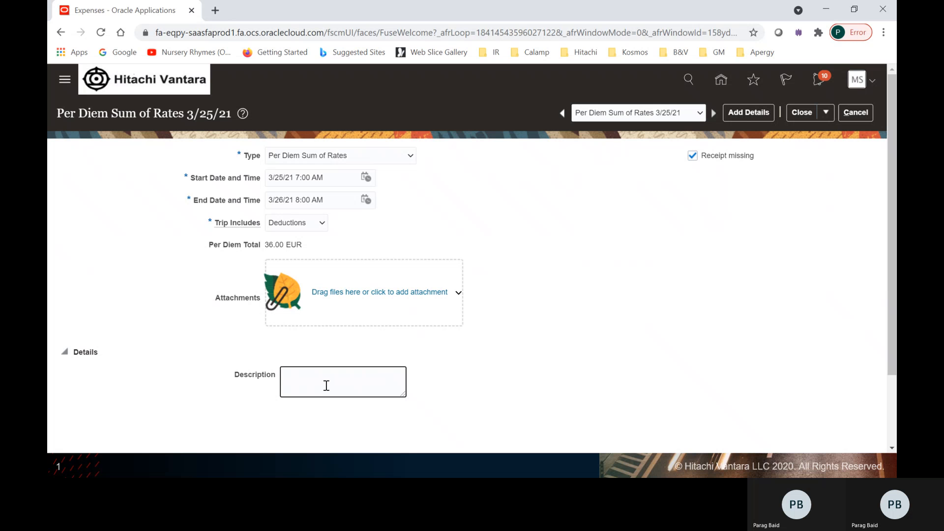
text(Receipt not required as this P)
key(BackSpace)
key(BackSpace)
text(is Per diem)
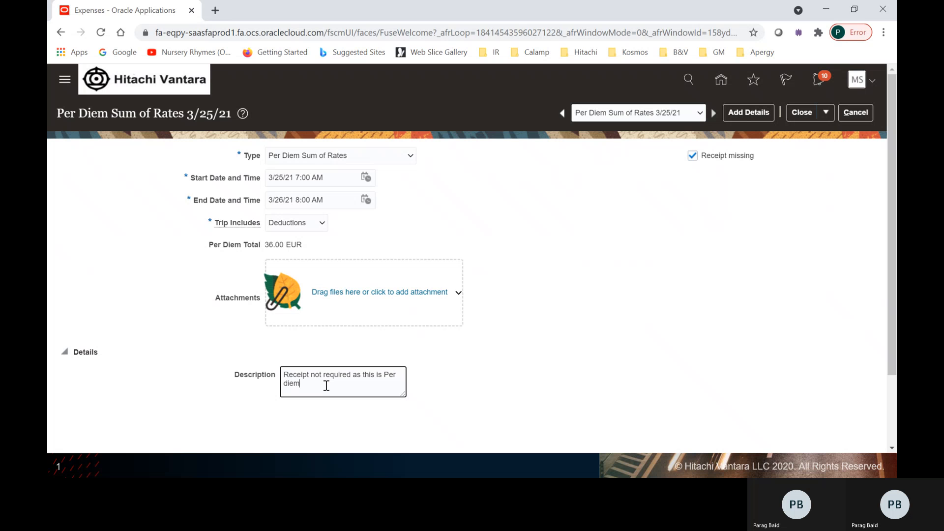
Step: Save and close the per diem item and submit the Business Travel expense report, refreshing the overview to update its status
click(819, 112)
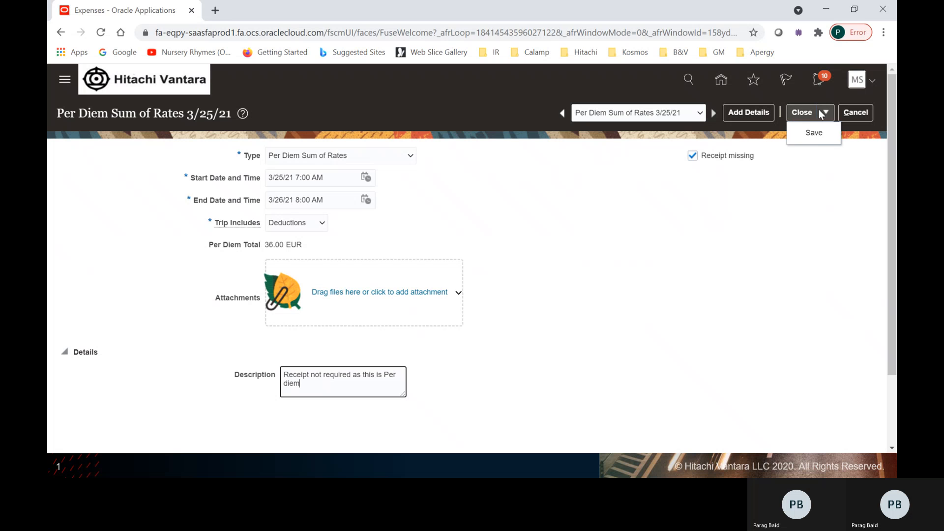
click(814, 132)
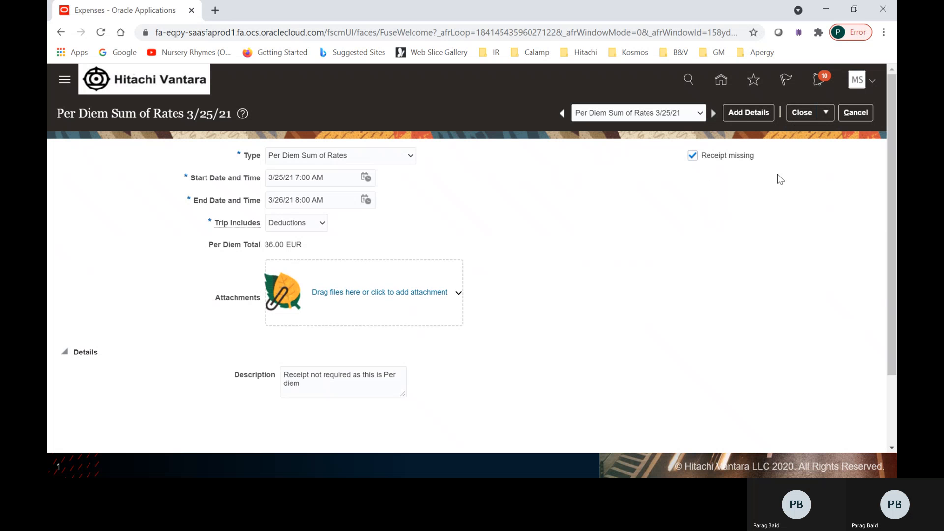
click(795, 113)
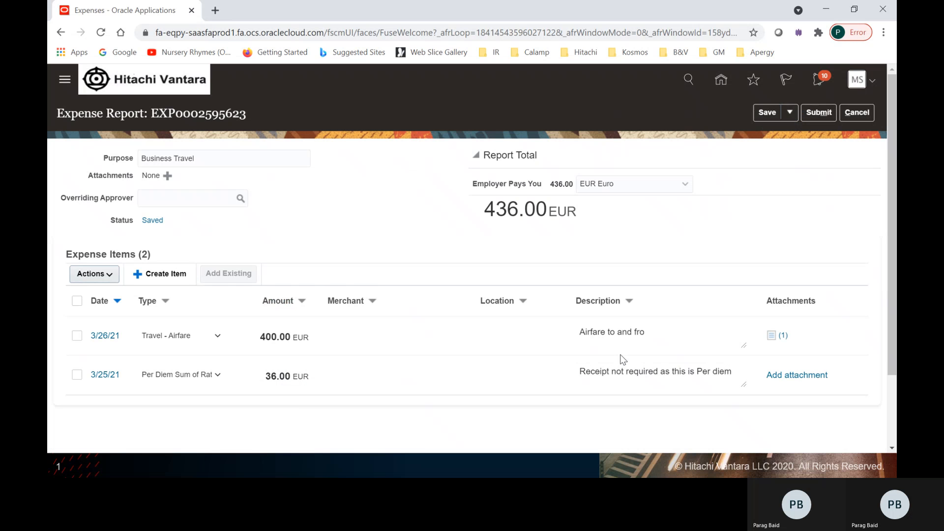
click(819, 112)
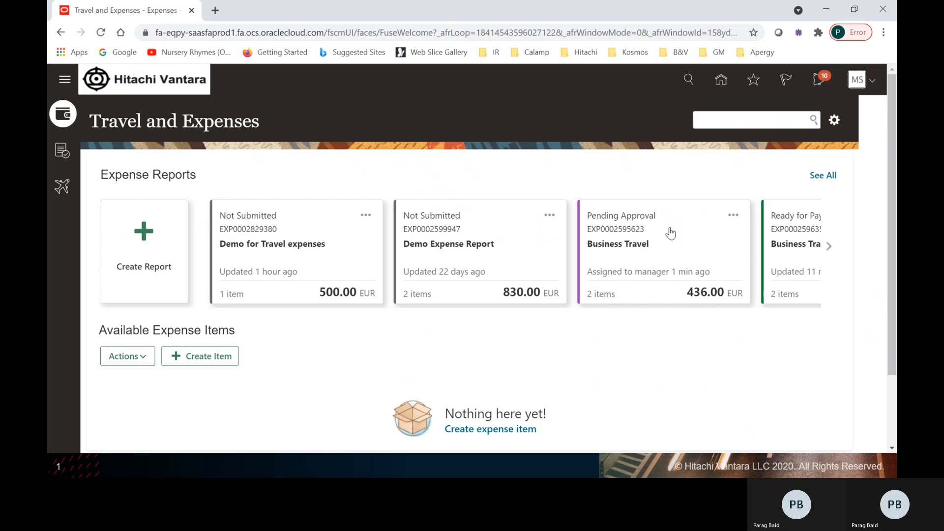
click(100, 33)
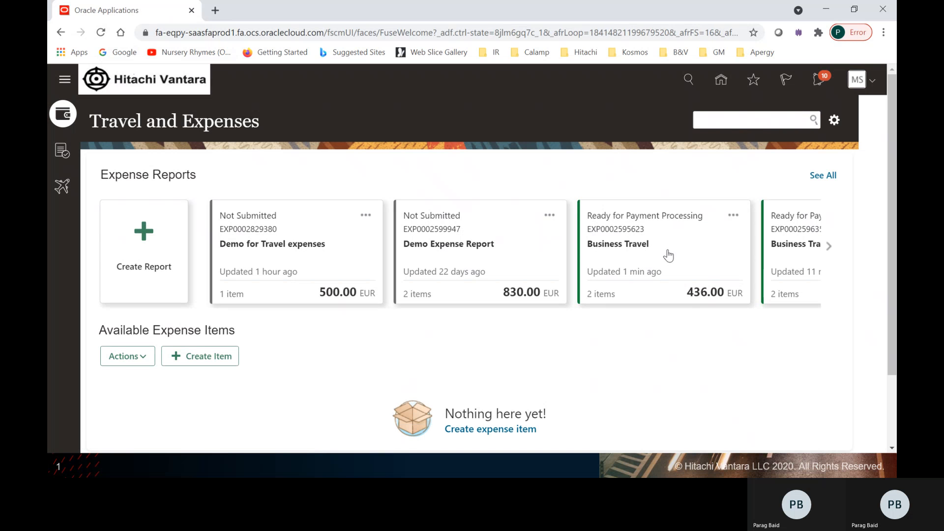
Step: Sign out of the employee account and sign in as HV_FIN with the saved account password
click(856, 80)
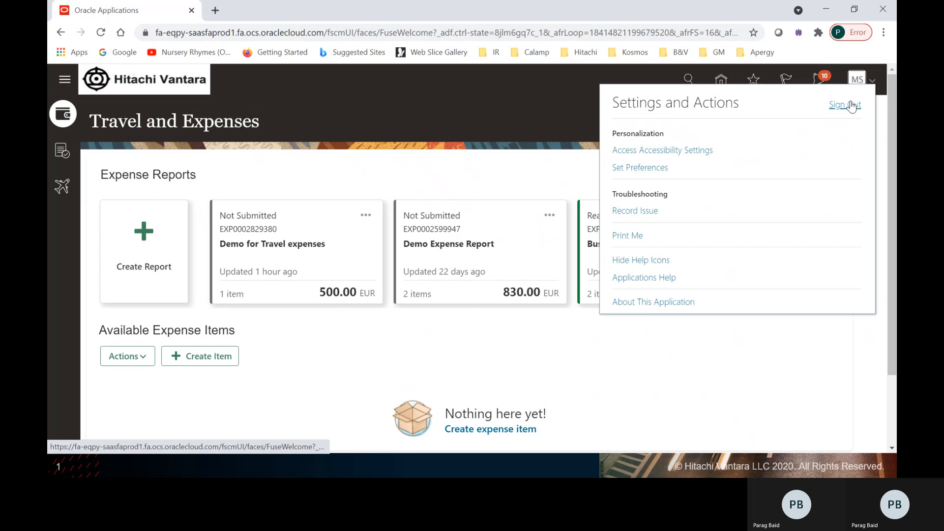
click(852, 105)
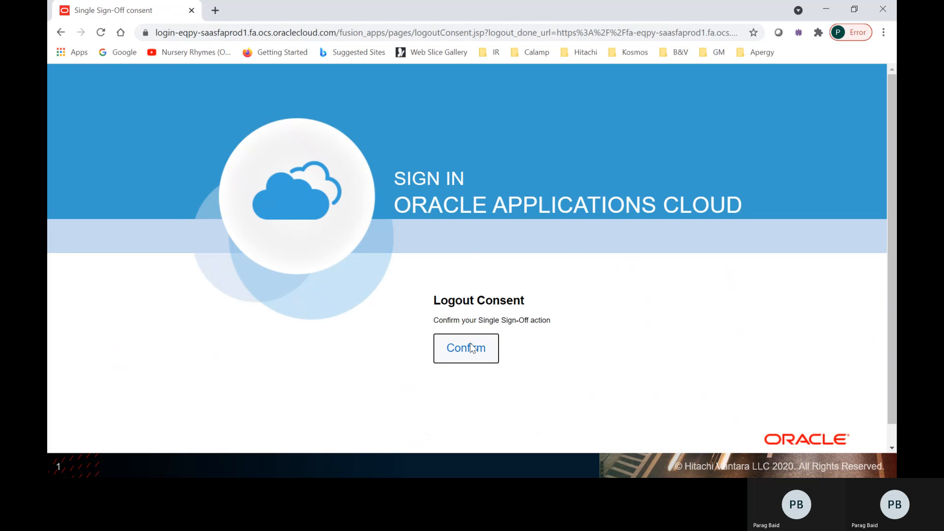
click(471, 349)
double_click(468, 303)
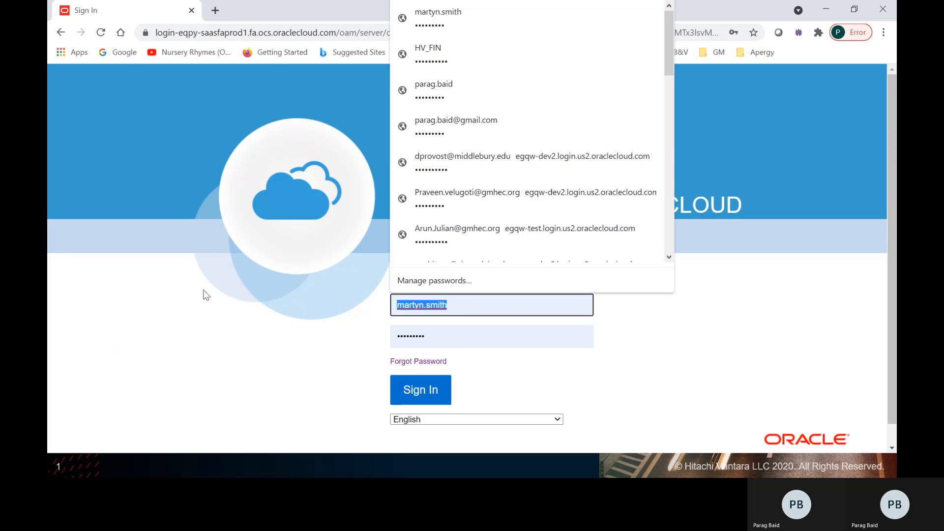
text(HV_FIN)
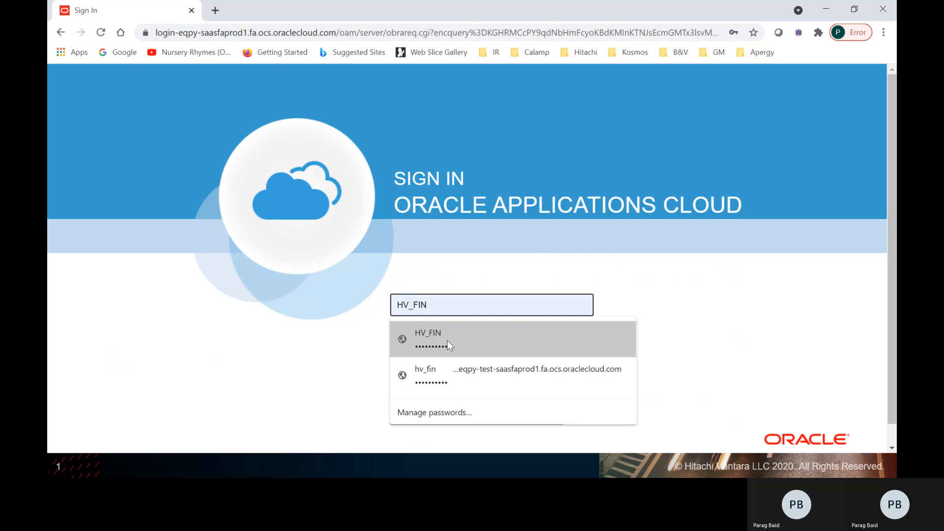
click(447, 341)
click(434, 389)
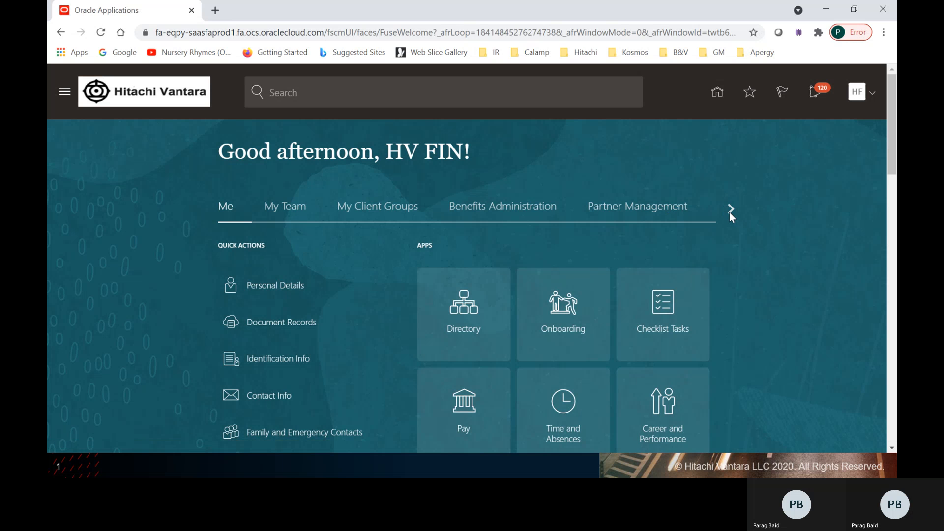
Step: Open the Auditing work area of the Expenses group from the home page
click(731, 210)
click(731, 210)
click(731, 210)
click(731, 211)
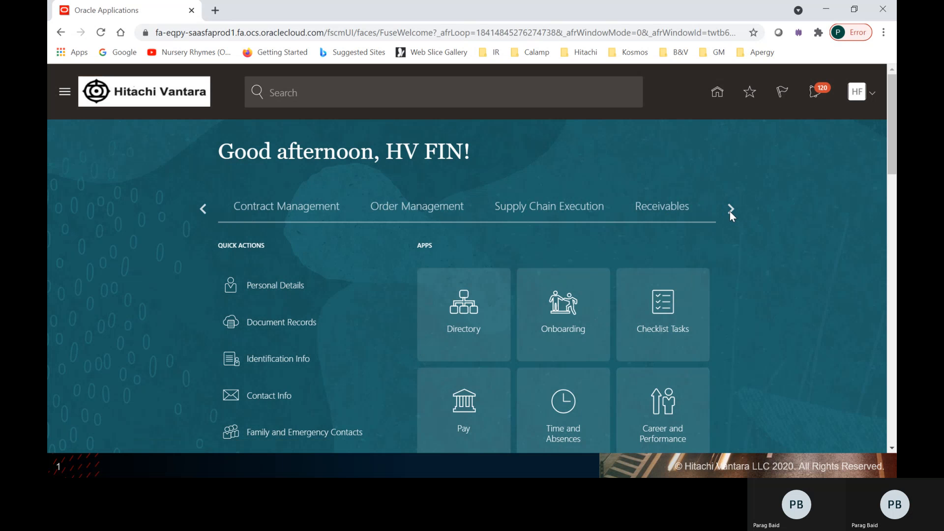
click(729, 211)
click(730, 212)
click(730, 211)
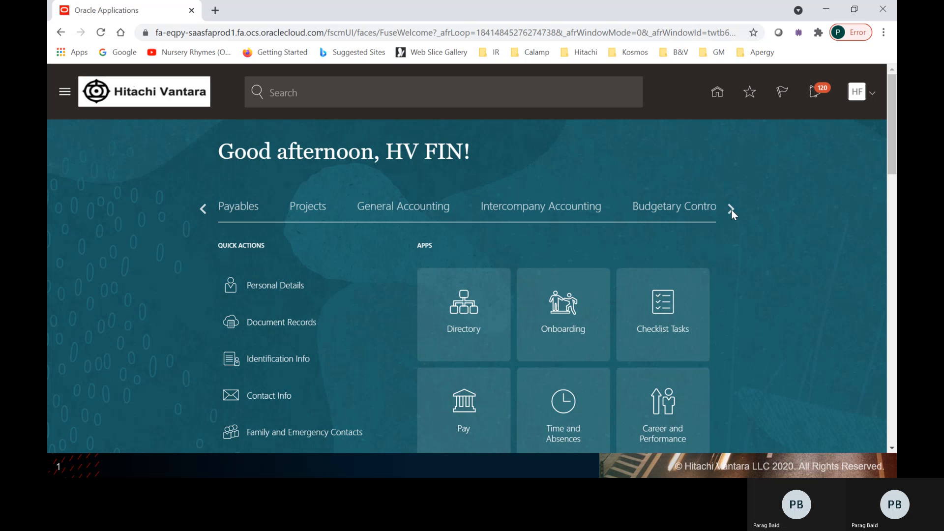
click(731, 209)
click(731, 209)
click(584, 217)
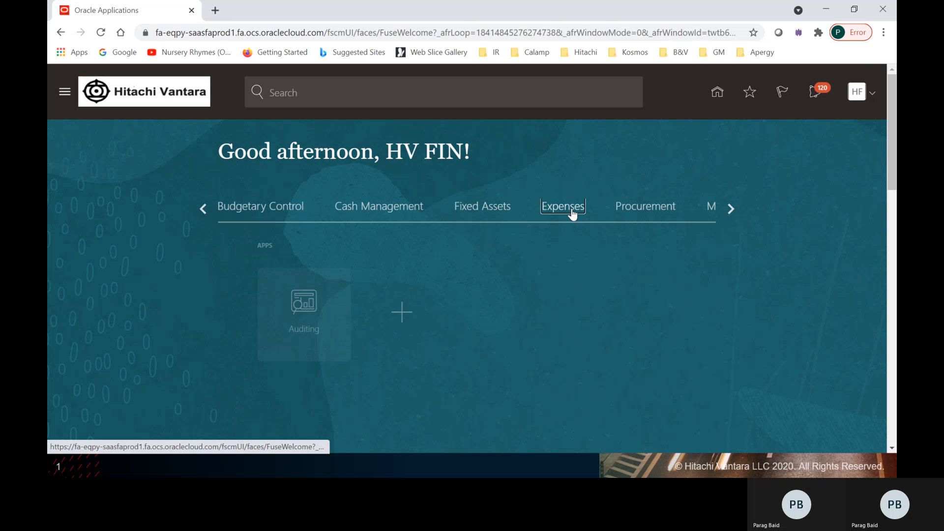
click(267, 295)
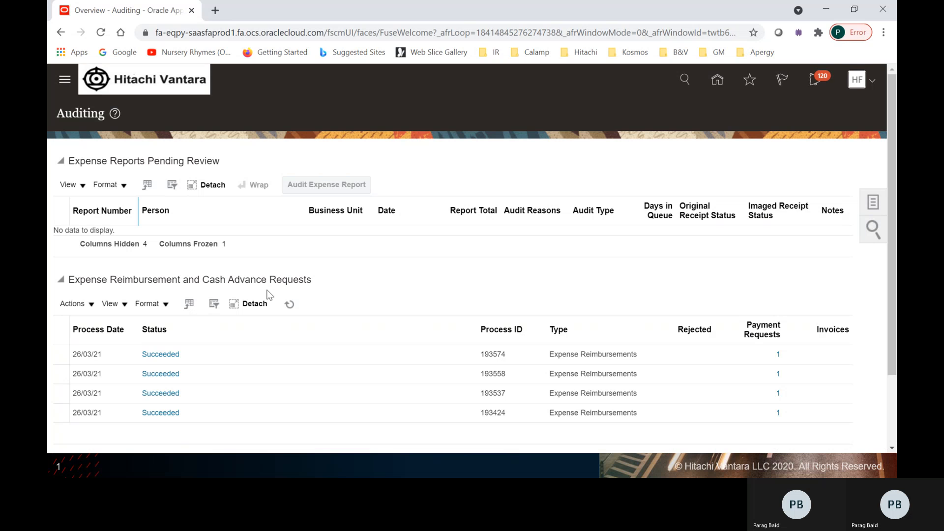
Step: In Manage Expense Reports, clear the report status criterion and search for reports submitted on 26/03/21
click(876, 206)
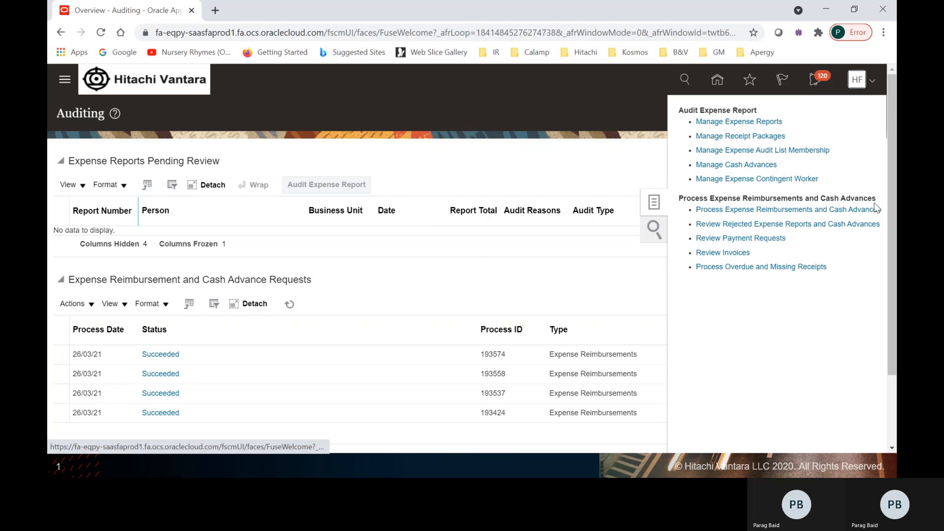
click(730, 121)
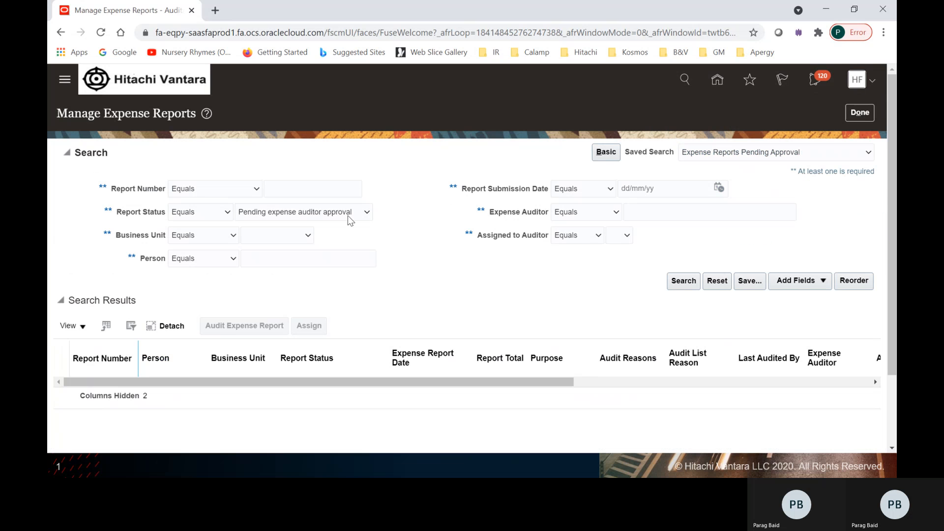
click(345, 215)
click(335, 225)
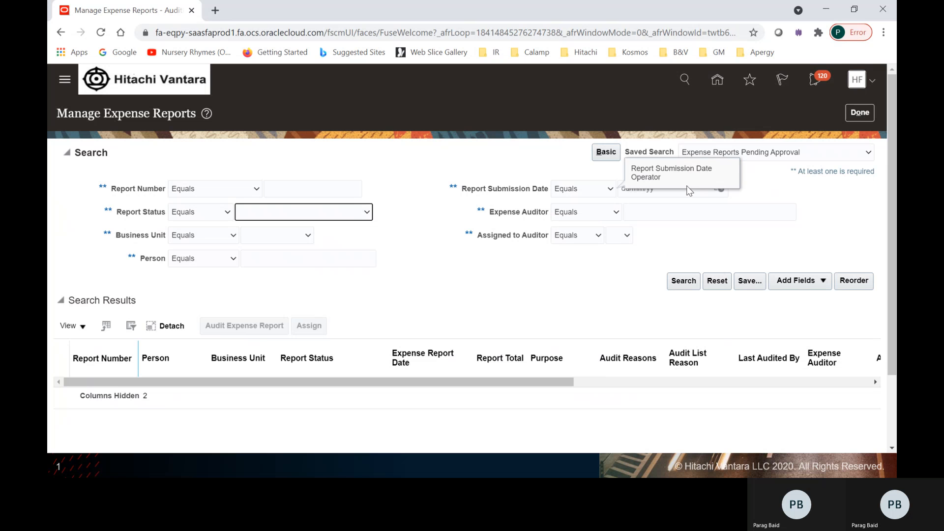
click(662, 195)
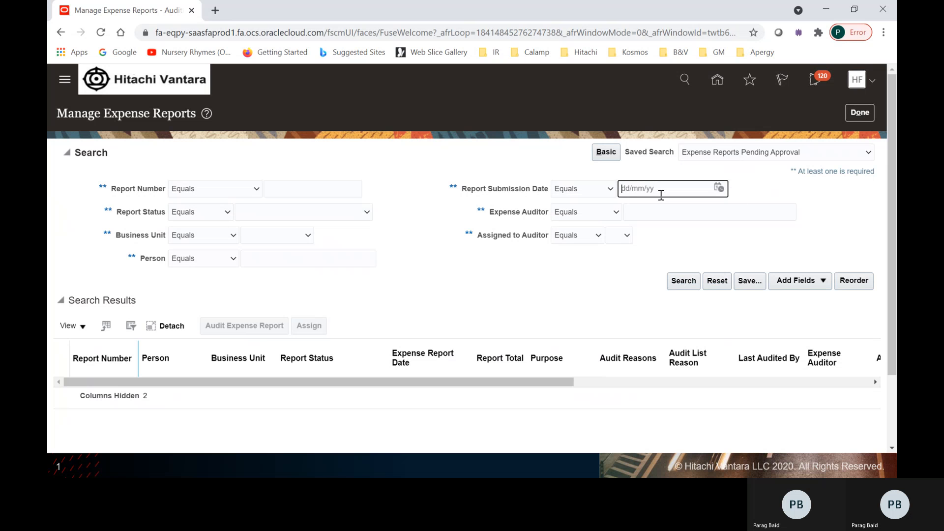
click(719, 188)
click(841, 298)
click(684, 284)
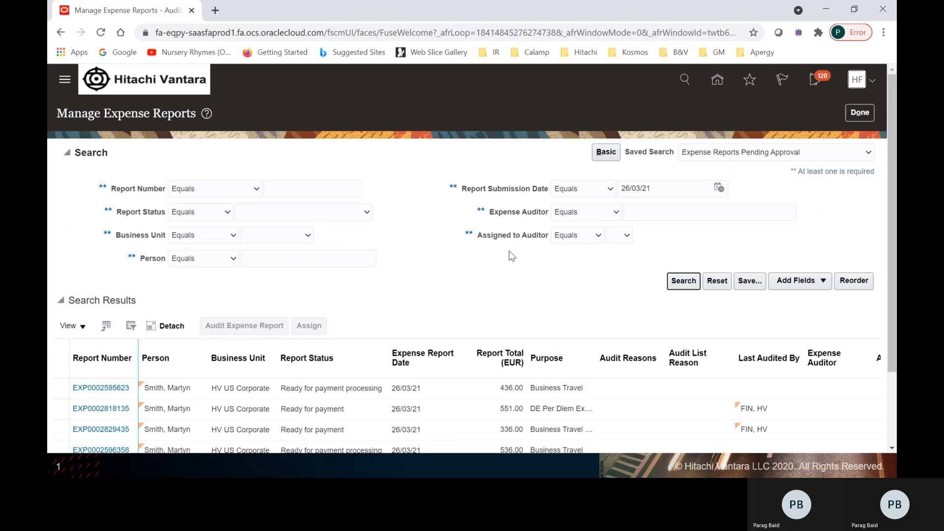
scroll(454, 242, down, 2)
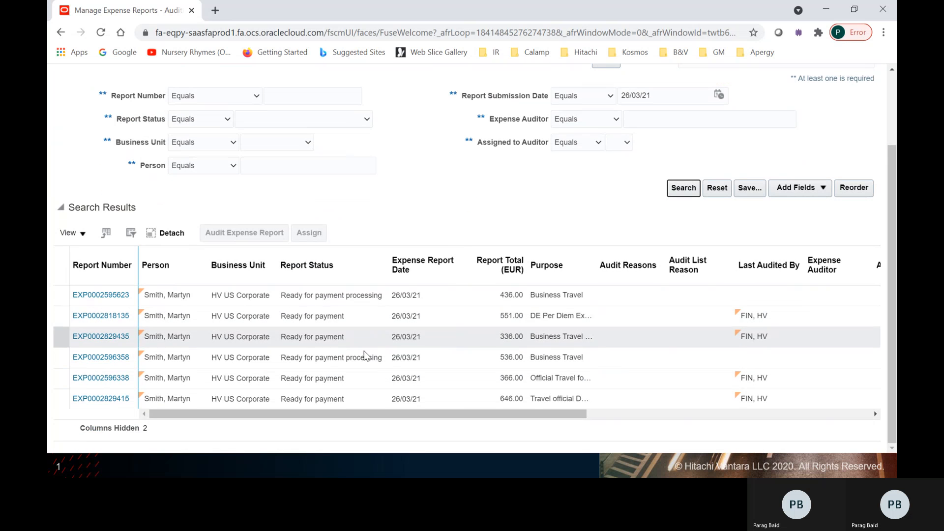
Step: Audit the 436.00 EUR Business Travel report, reviewing its expense items, and save and close the audit
click(106, 293)
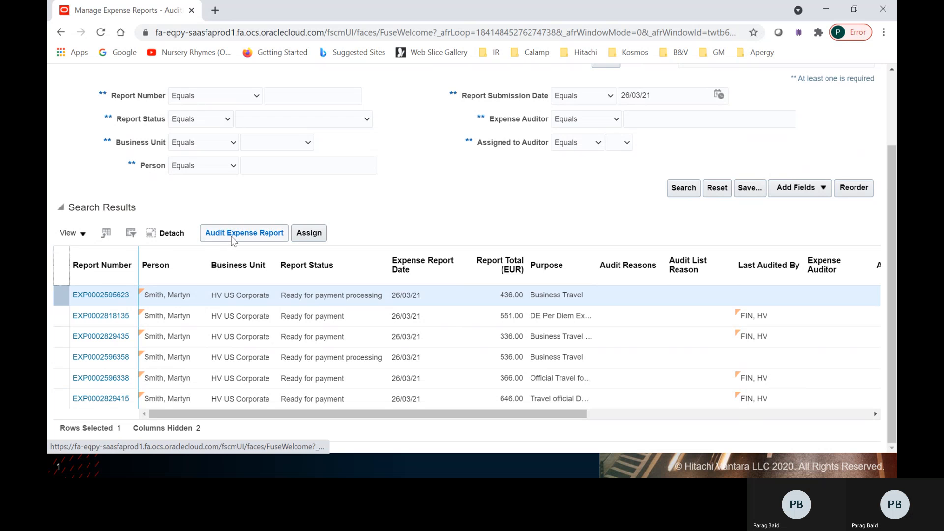
click(243, 234)
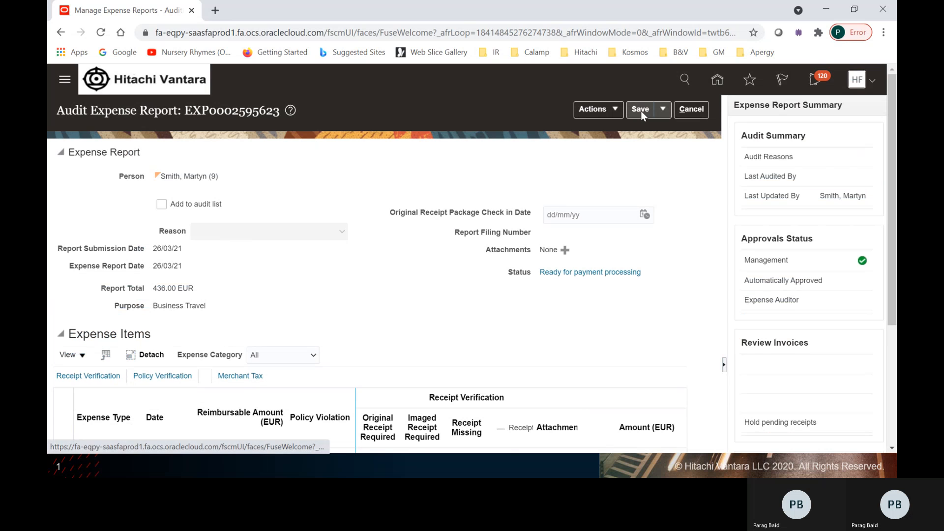
scroll(646, 248, down, 1)
scroll(646, 248, down, 3)
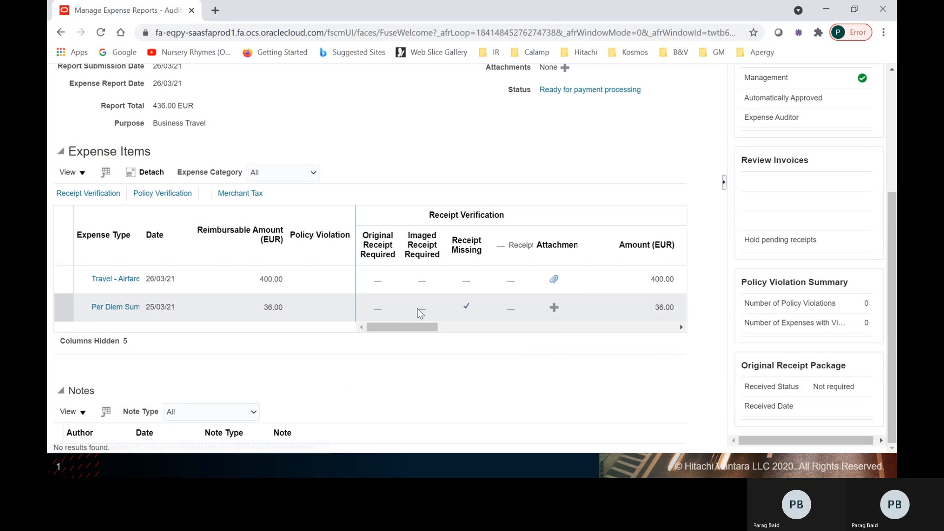
scroll(467, 315, up, 4)
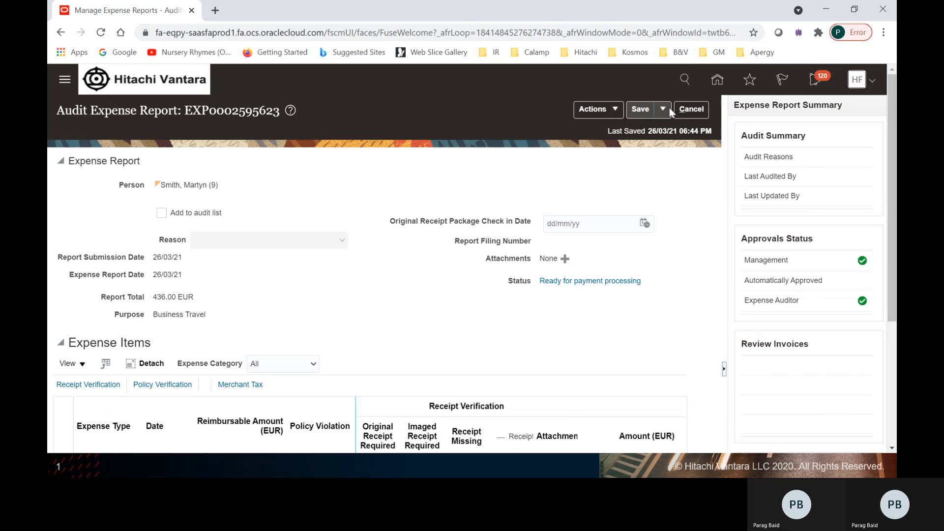
click(664, 108)
click(671, 131)
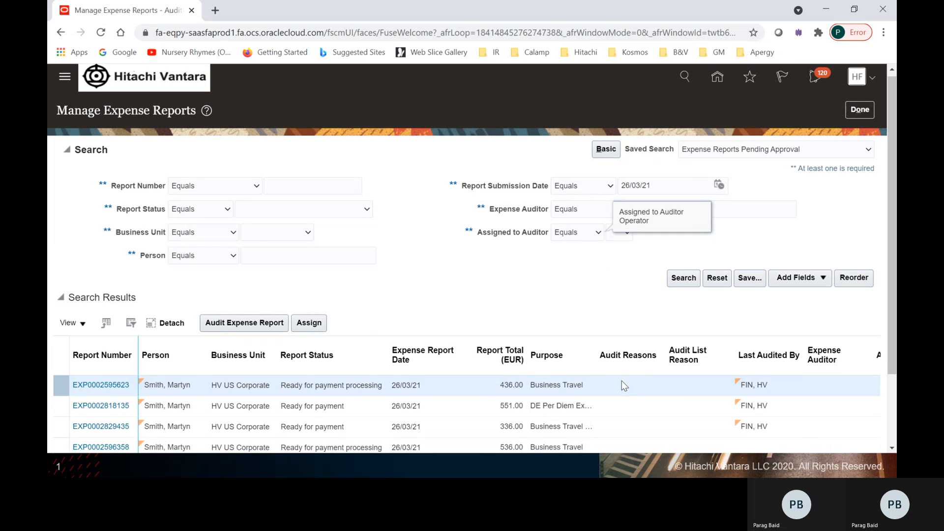
Step: Return to the Auditing overview and examine the invoice behind the payment request of expense reimbursement process 193574
scroll(621, 381, down, 2)
scroll(622, 380, up, 2)
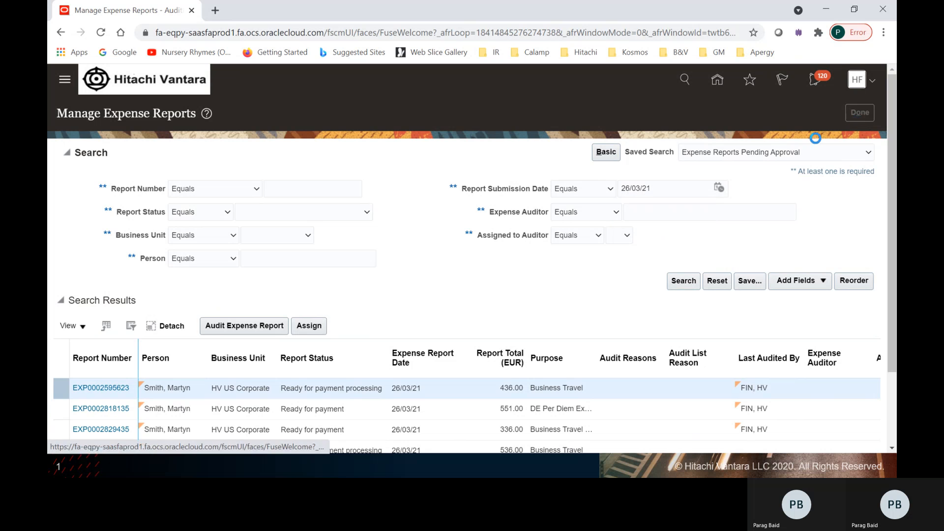
click(861, 113)
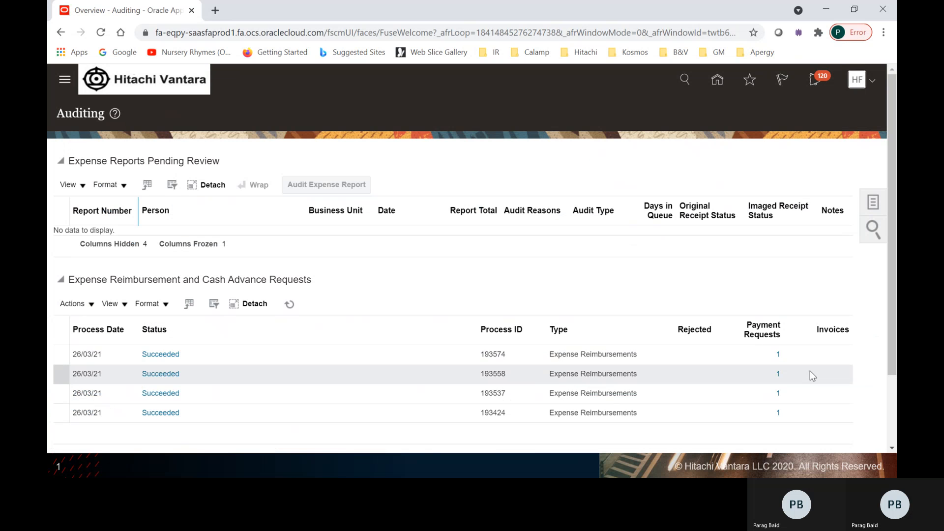
click(779, 354)
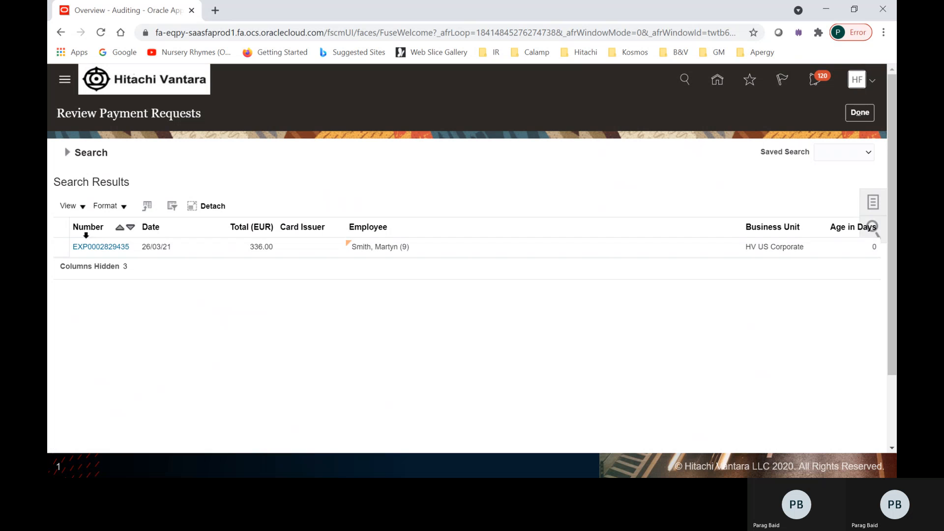
click(105, 247)
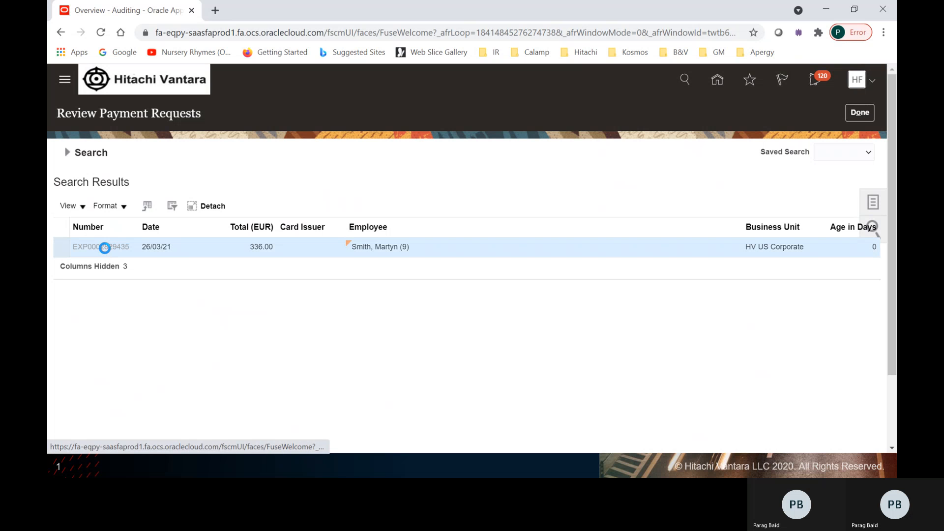
scroll(546, 279, down, 4)
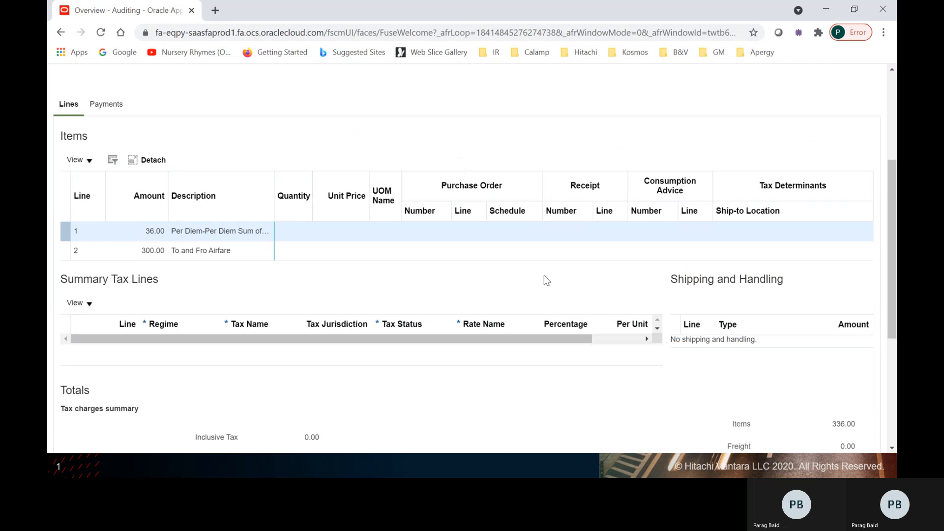
scroll(783, 231, up, 4)
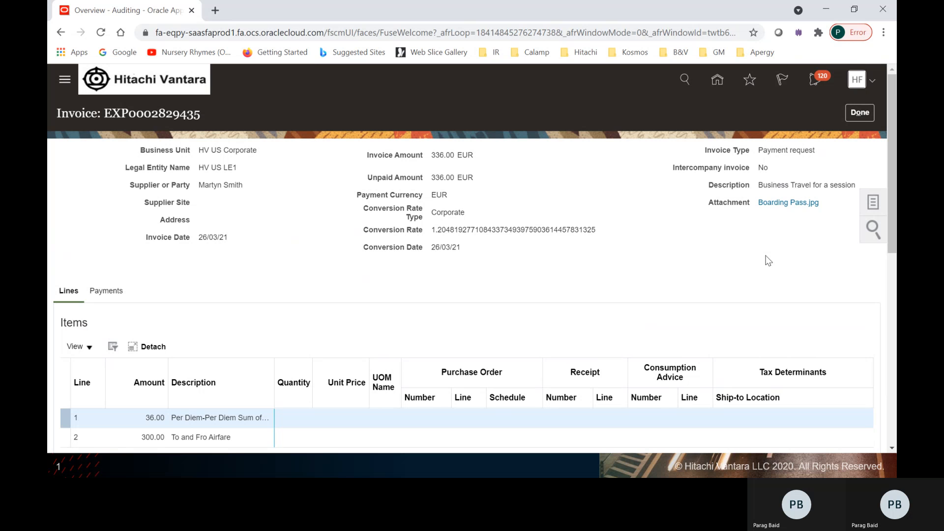
key(alt+Tab)
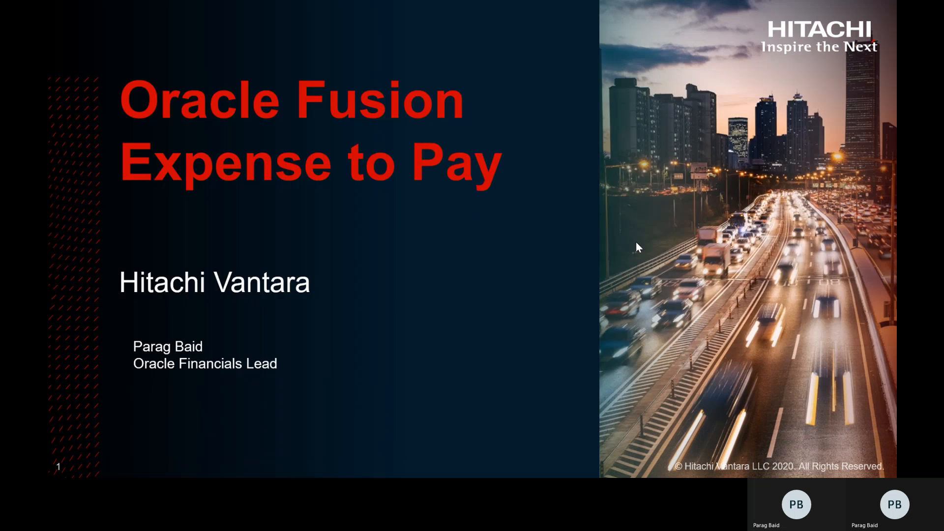
key(alt+Tab)
key(Tab)
click(592, 56)
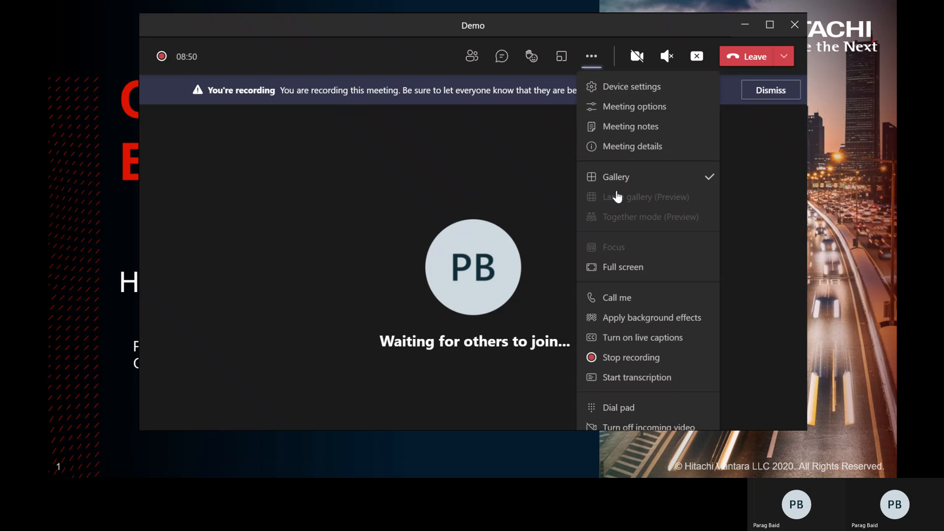